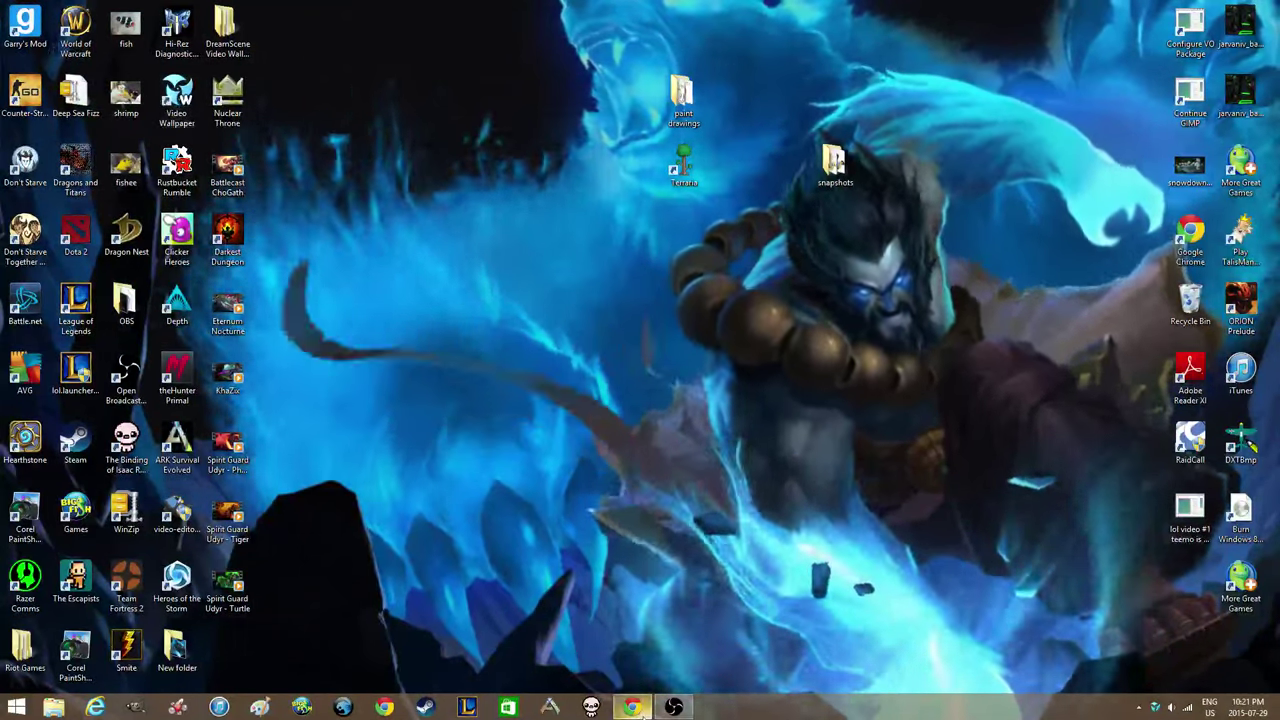
Look through the forum's list of login screen animations and the MediaFire download page for DreamScene Video Wallpaper.
{"action": "mouse_move", "coordinate": [633, 705]}
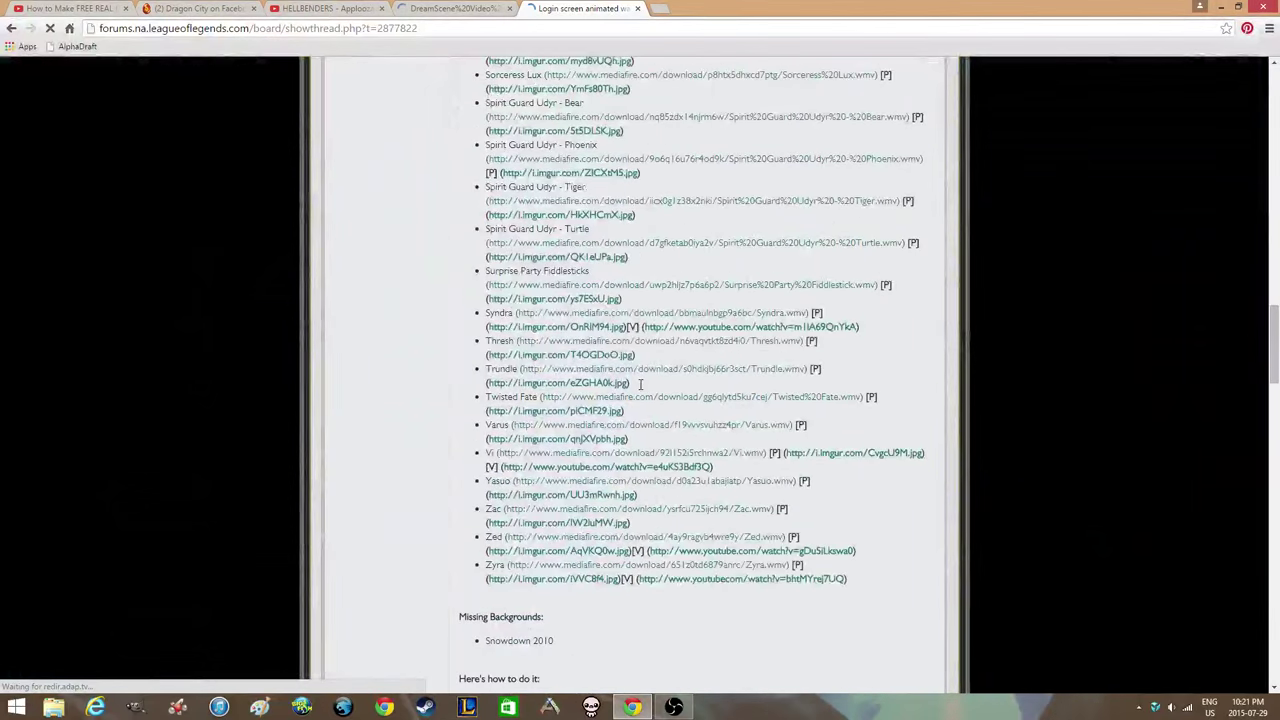
{"action": "scroll", "coordinate": [640, 385], "scroll_direction": "up", "scroll_amount": 10}
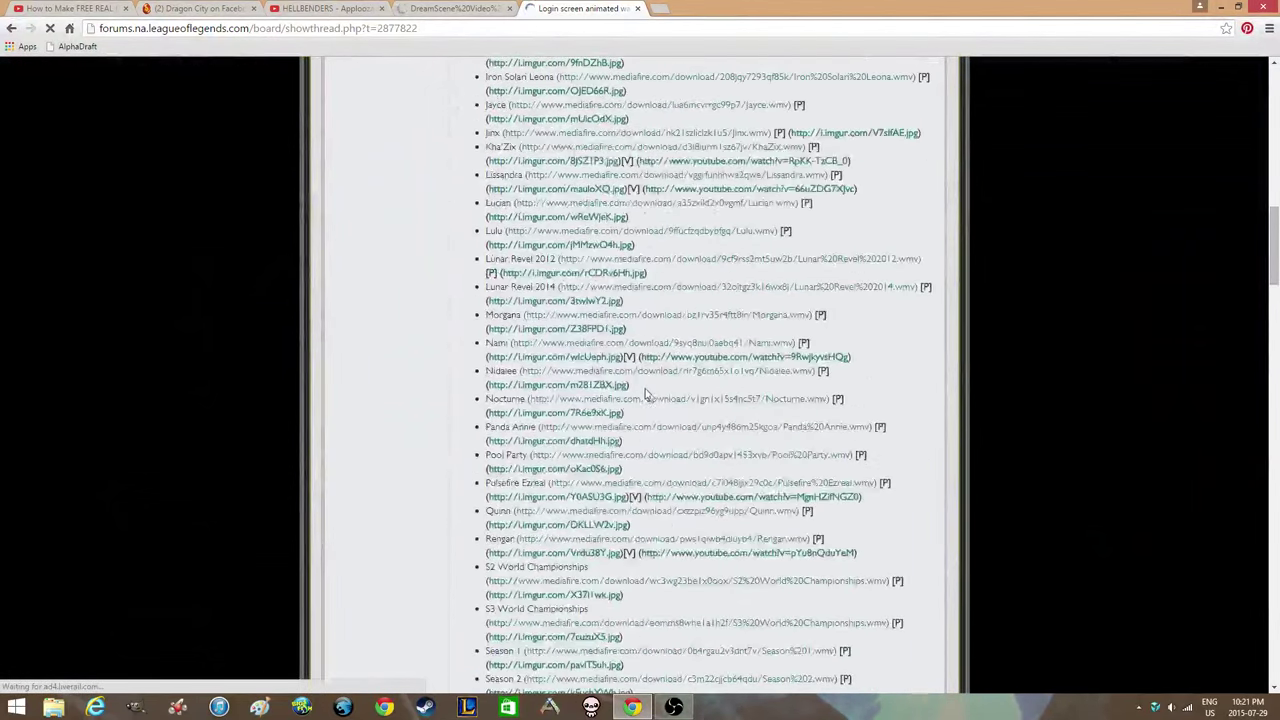
{"action": "left_click", "coordinate": [457, 7]}
{"action": "left_click", "coordinate": [330, 7]}
{"action": "left_click", "coordinate": [455, 7]}
{"action": "left_click_drag", "start_coordinate": [980, 7], "coordinate": [612, 3]}
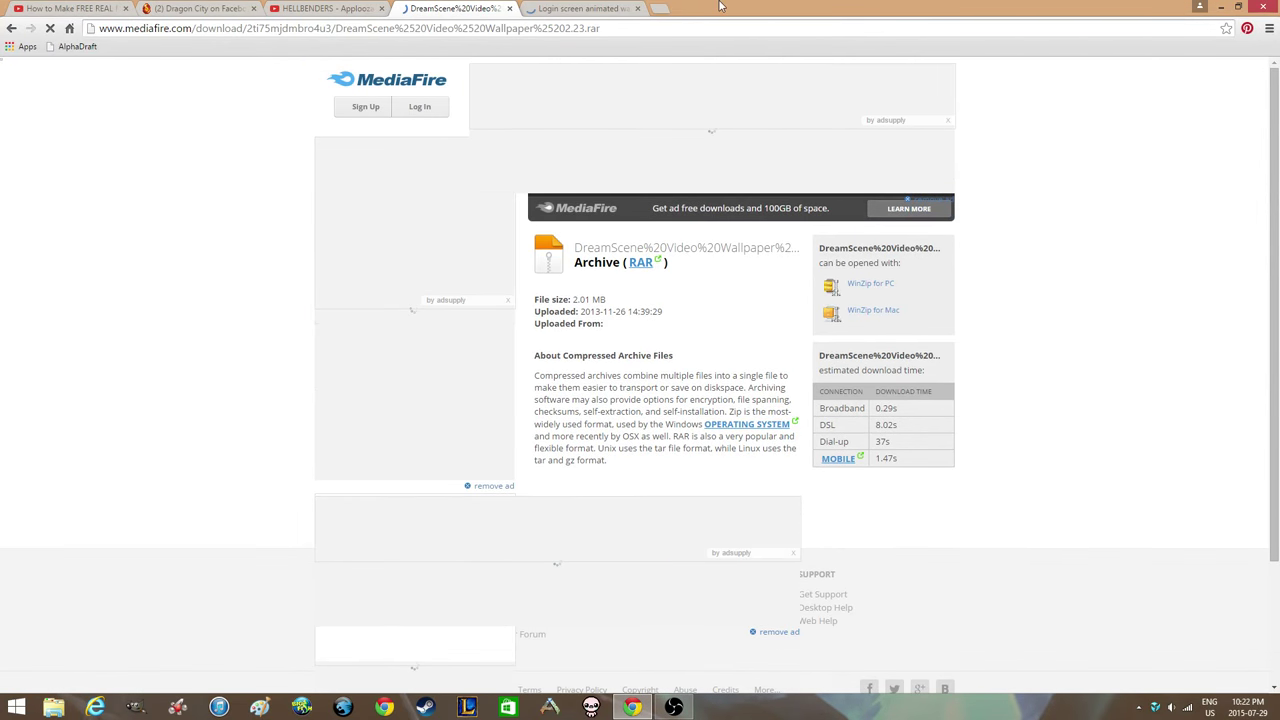
{"action": "left_click_drag", "start_coordinate": [715, 7], "coordinate": [675, 5]}
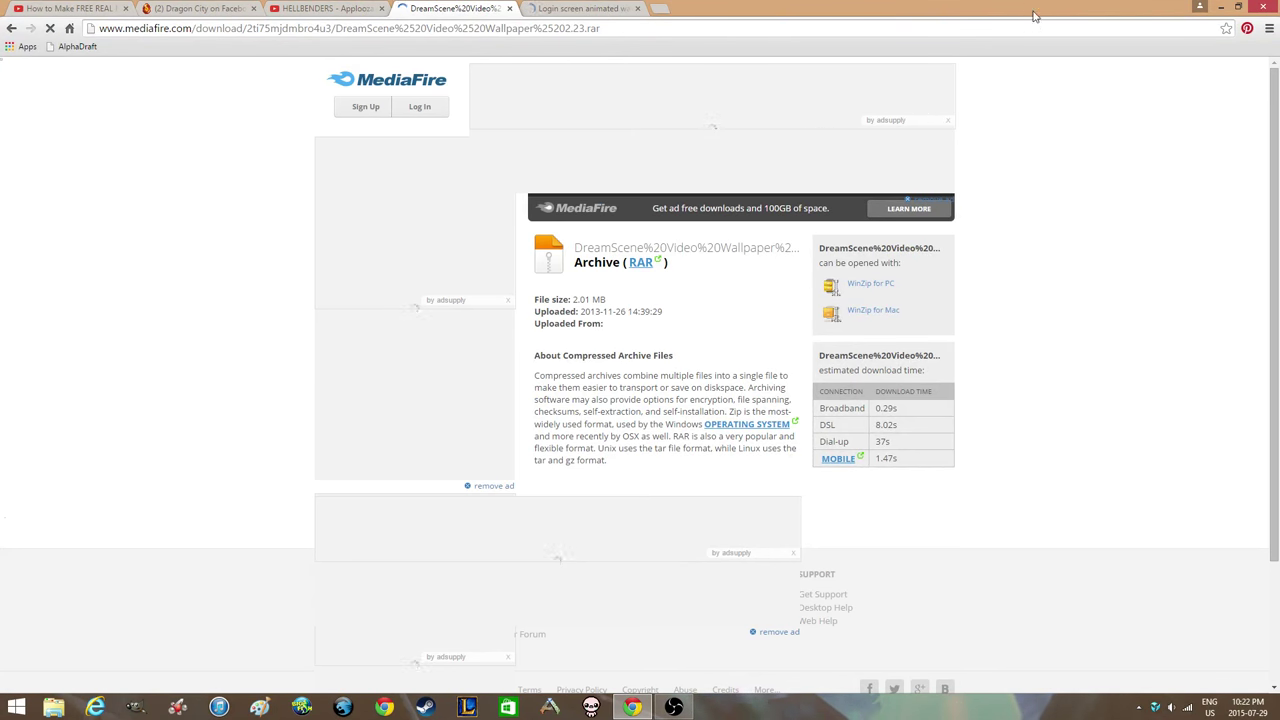
Minimize the browser and open the inner DreamScene Video Wallpaper 2.23 folder from the desktop.
{"action": "left_click", "coordinate": [1221, 7]}
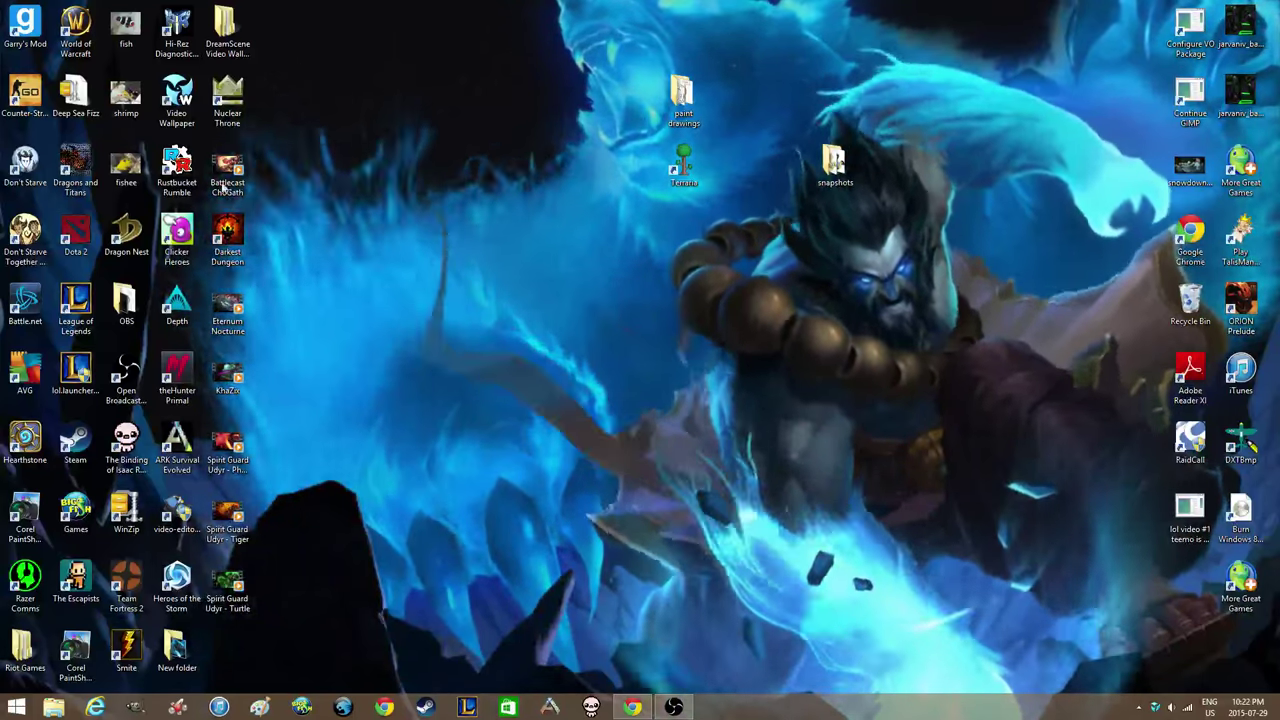
{"action": "left_click", "coordinate": [244, 42]}
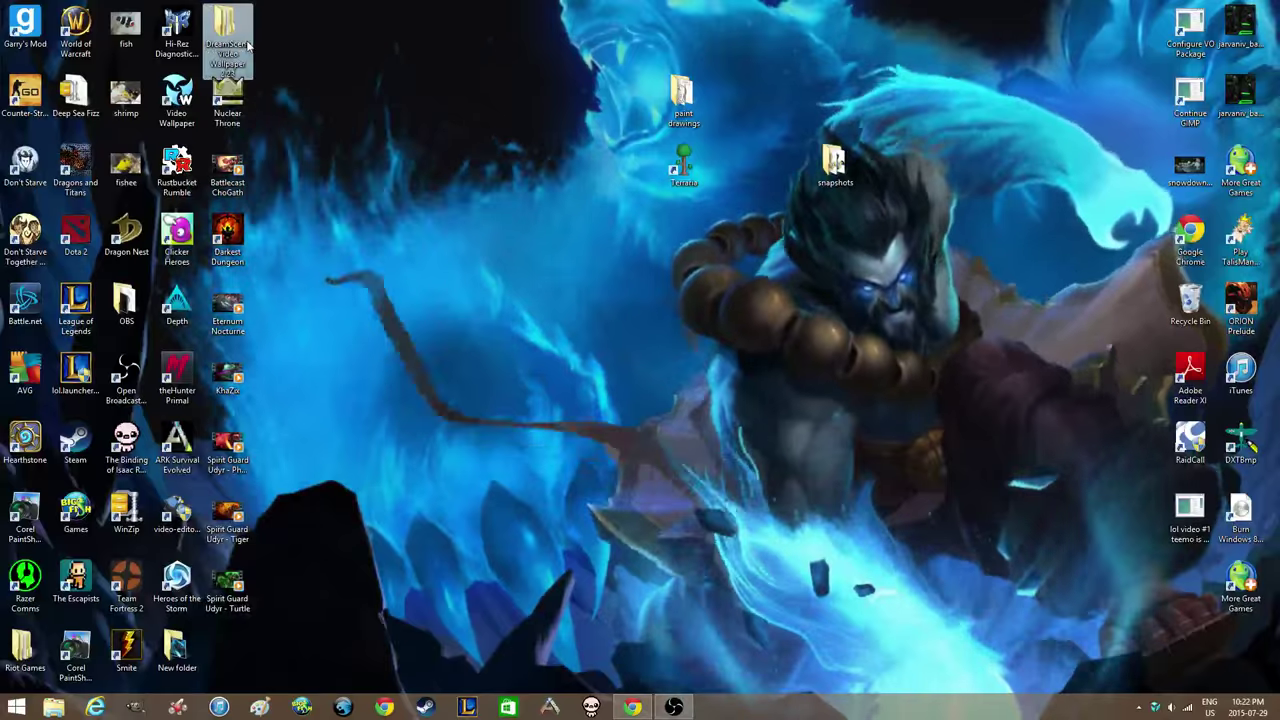
{"action": "double_click", "coordinate": [247, 44]}
{"action": "left_click_drag", "start_coordinate": [416, 205], "coordinate": [444, 200]}
{"action": "double_click", "coordinate": [444, 200]}
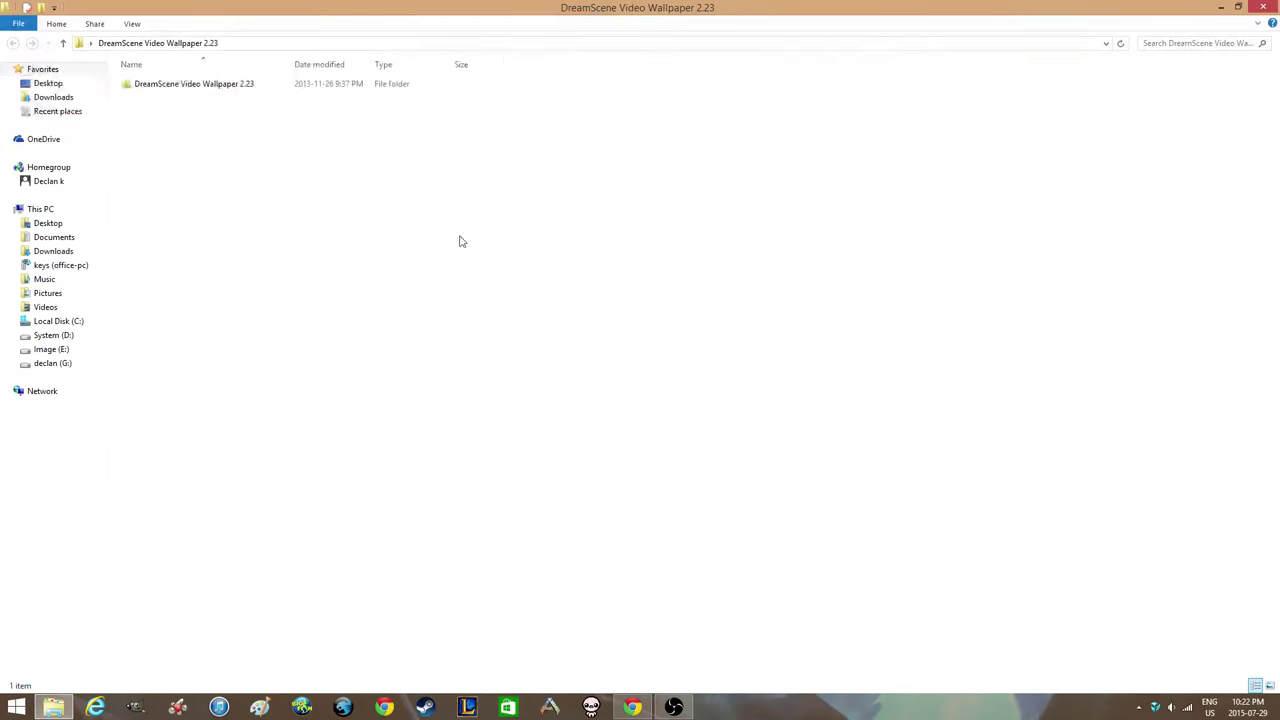
{"action": "double_click", "coordinate": [145, 86]}
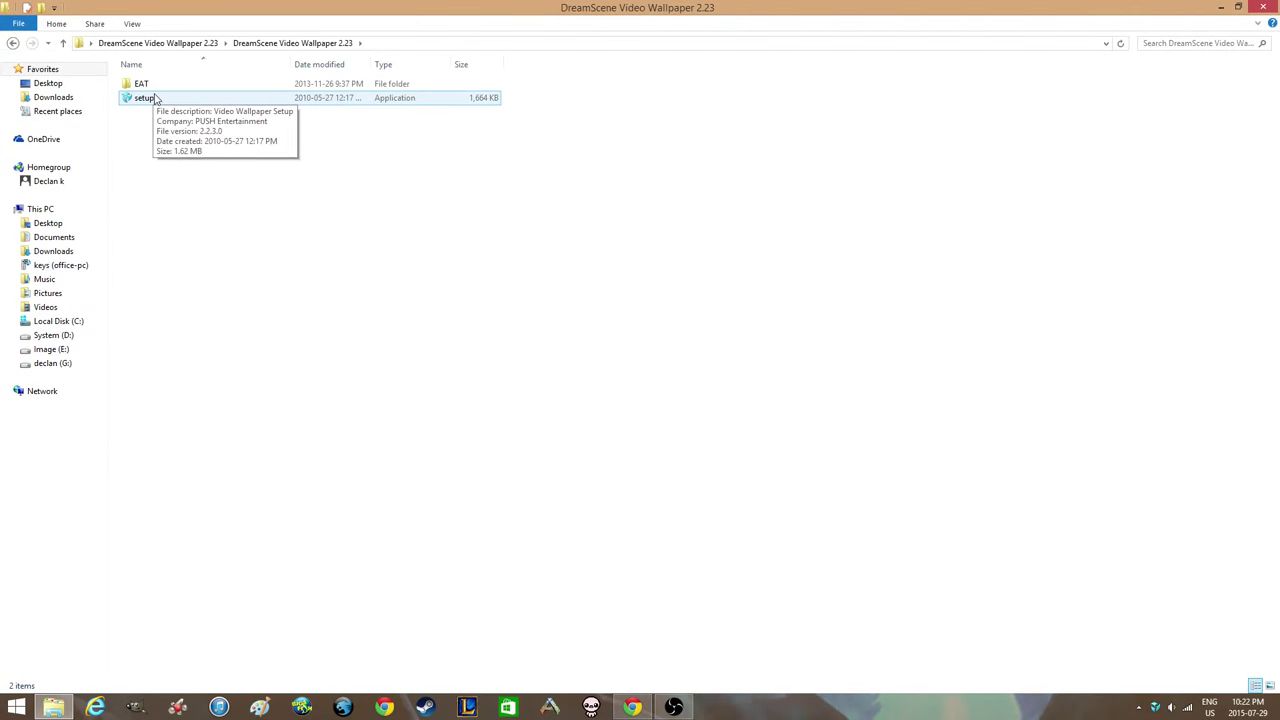
{"action": "mouse_move", "coordinate": [630, 7]}
{"action": "left_mouse_down"}
{"action": "mouse_move", "coordinate": [620, 22]}
{"action": "mouse_move", "coordinate": [670, 135]}
{"action": "mouse_move", "coordinate": [655, 3]}
{"action": "mouse_move", "coordinate": [620, 7]}
{"action": "left_mouse_up"}
{"action": "mouse_move", "coordinate": [256, 84]}
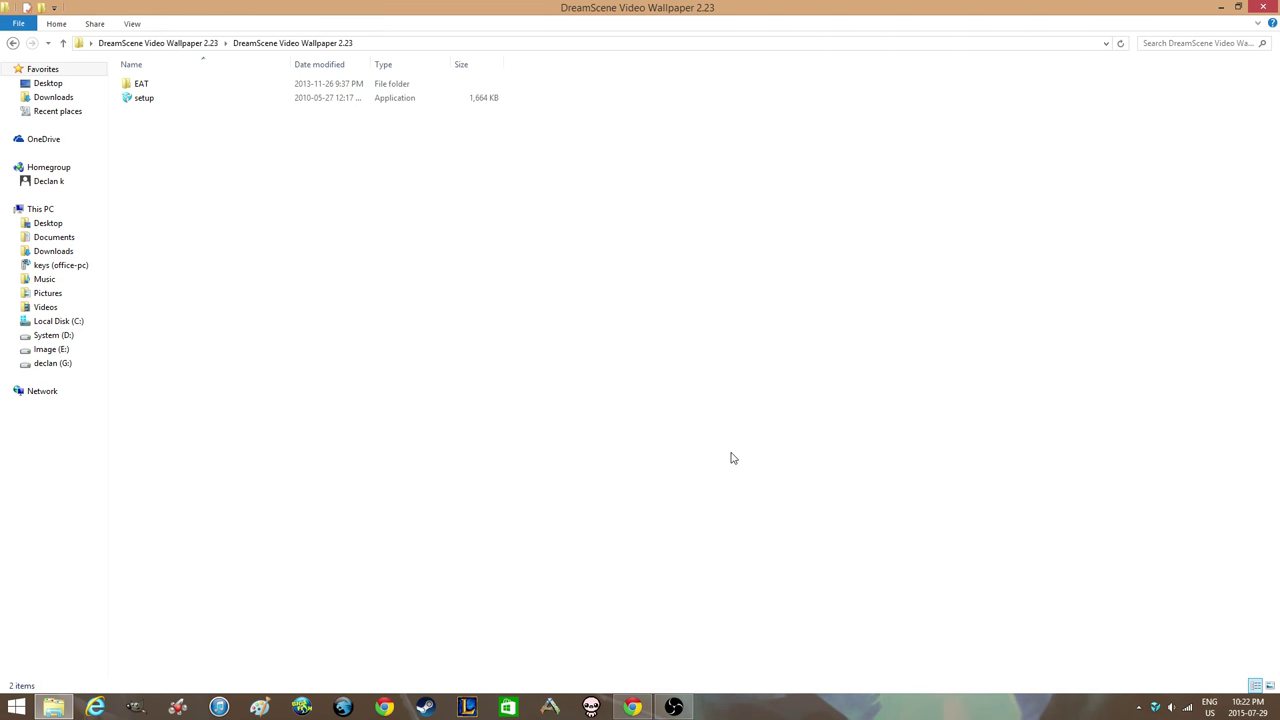
{"action": "left_click_drag", "start_coordinate": [646, 7], "coordinate": [566, 7]}
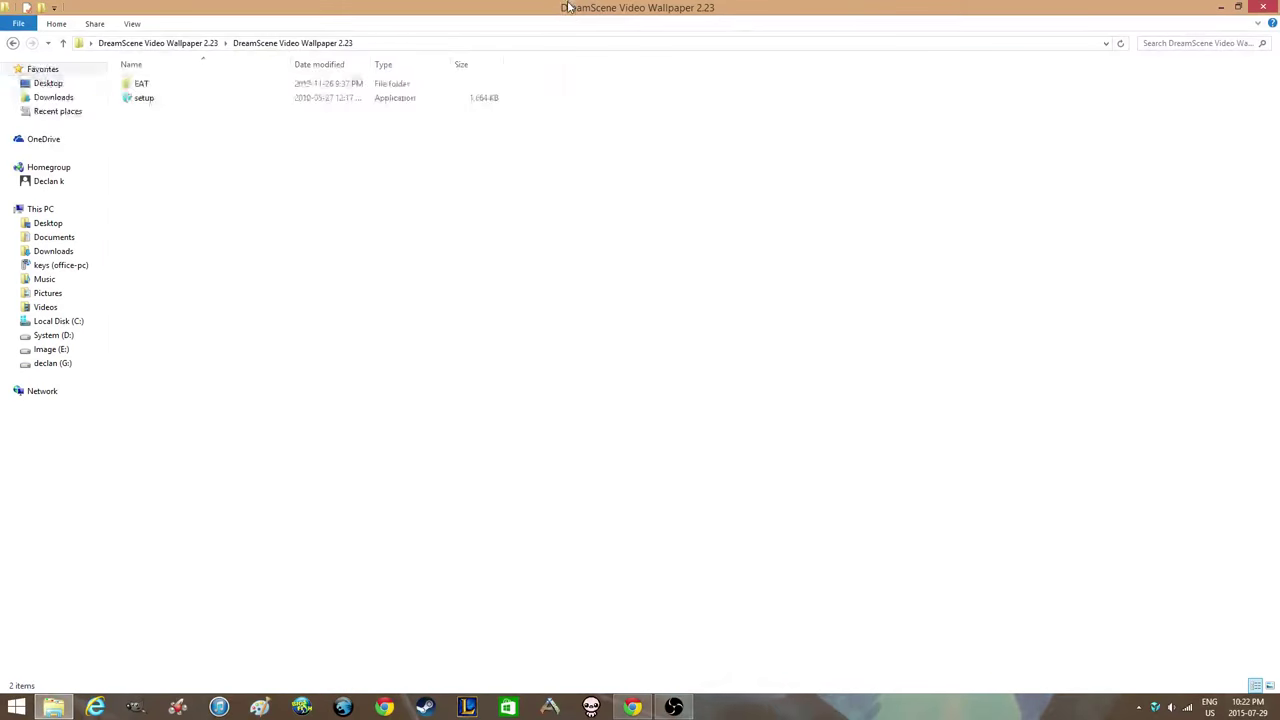
{"action": "left_click", "coordinate": [251, 87]}
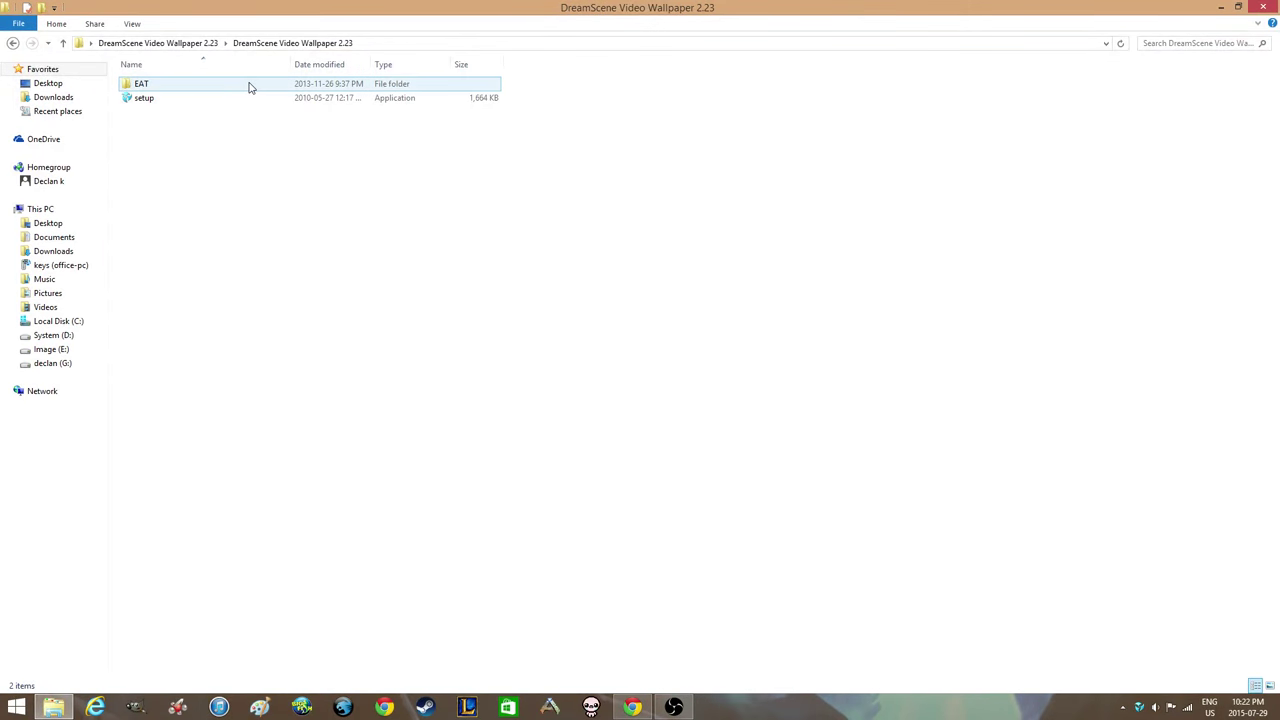
{"action": "left_click_drag", "start_coordinate": [640, 7], "coordinate": [580, 4]}
{"action": "left_click_drag", "start_coordinate": [375, 7], "coordinate": [620, 0]}
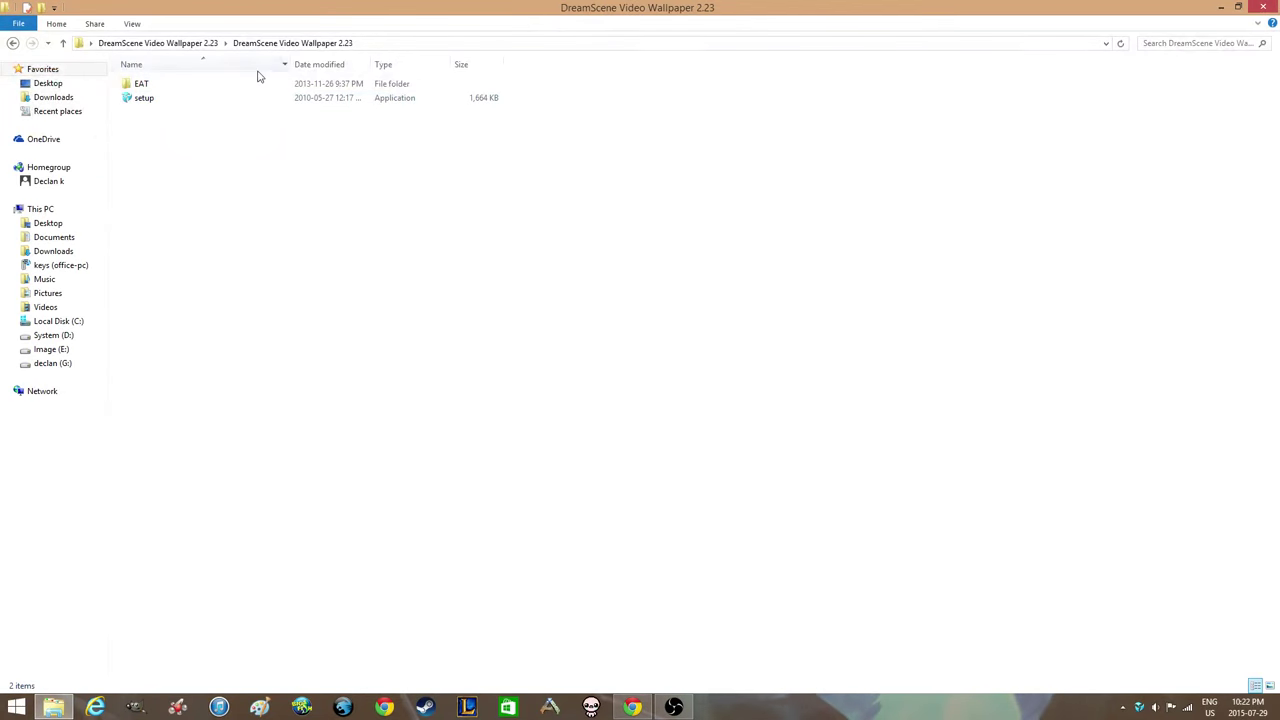
Open the Crack_x64 folder inside EAT and dock its window to the half of the screen away from the Video Wallpaper shortcut.
{"action": "left_click_drag", "start_coordinate": [257, 8], "coordinate": [417, 203]}
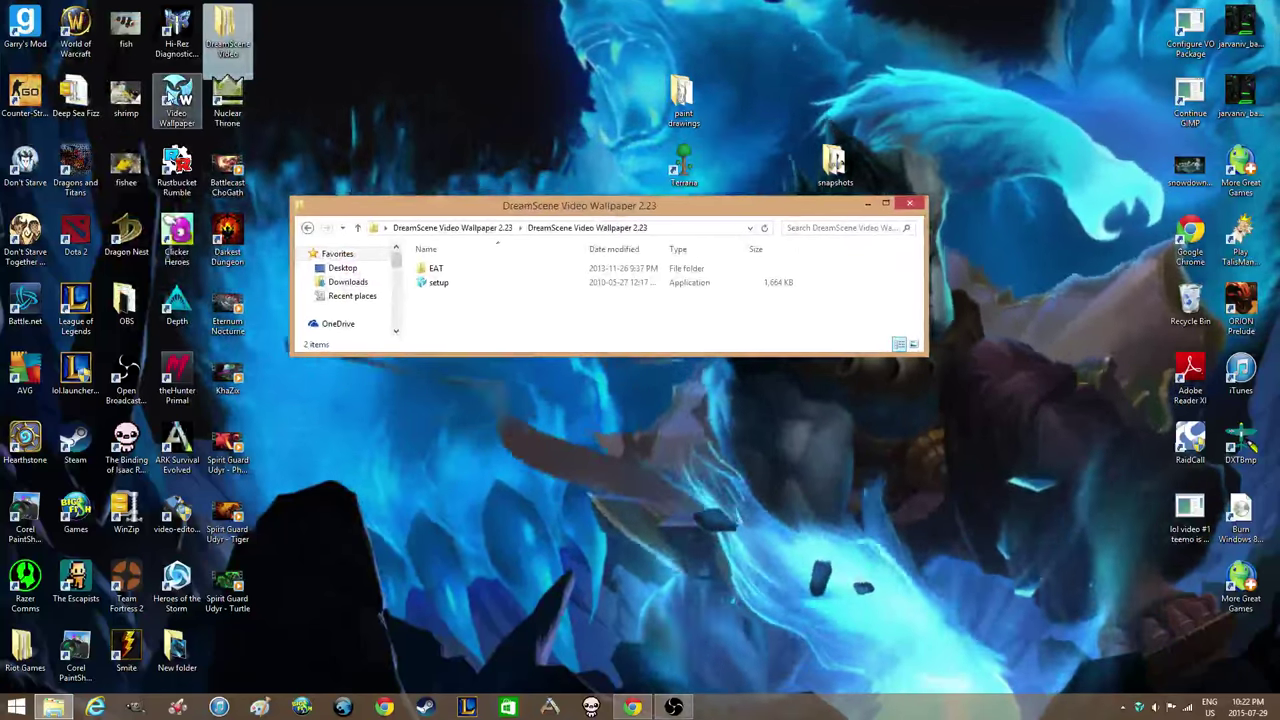
{"action": "left_click", "coordinate": [254, 97]}
{"action": "left_click", "coordinate": [165, 115]}
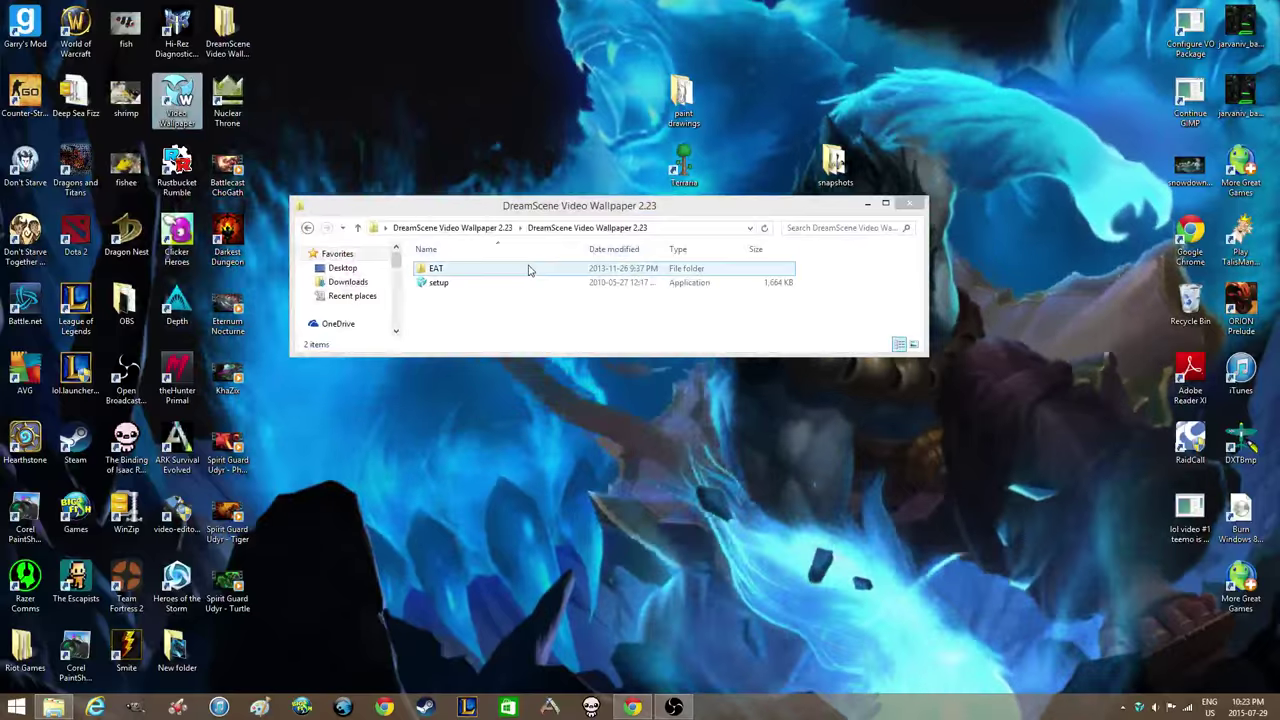
{"action": "double_click", "coordinate": [530, 269]}
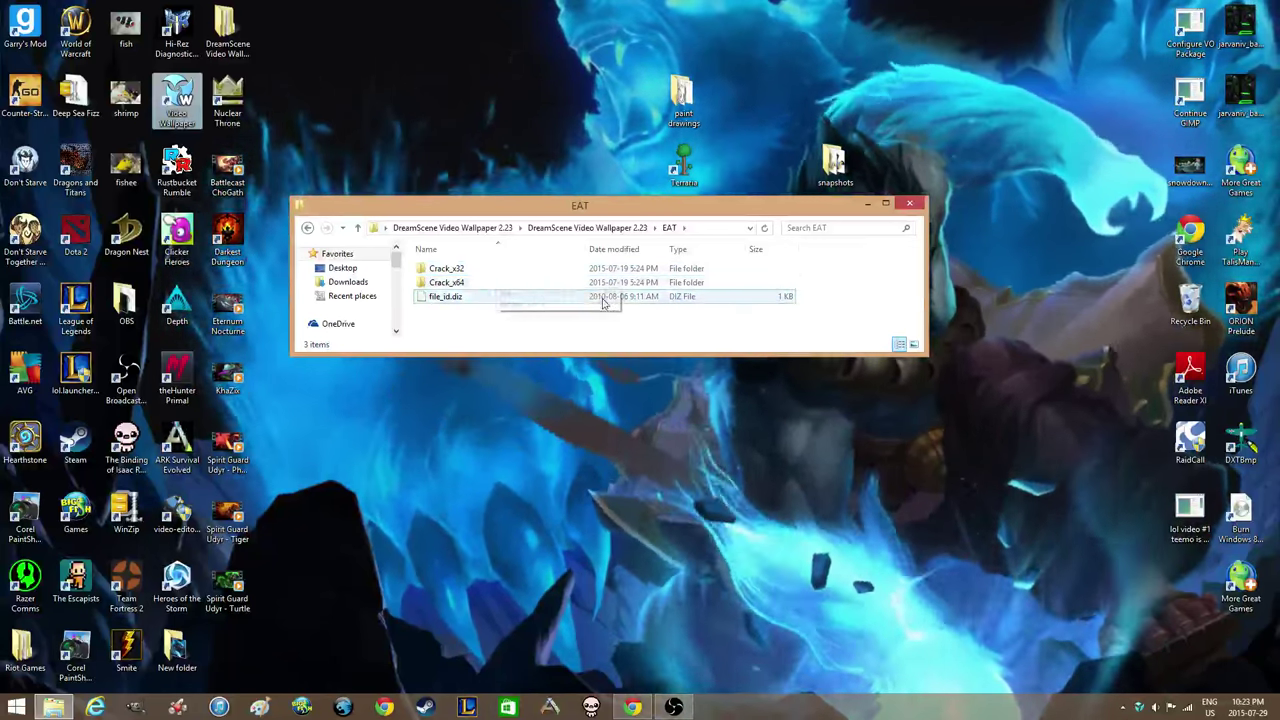
{"action": "left_click_drag", "start_coordinate": [809, 306], "coordinate": [843, 180]}
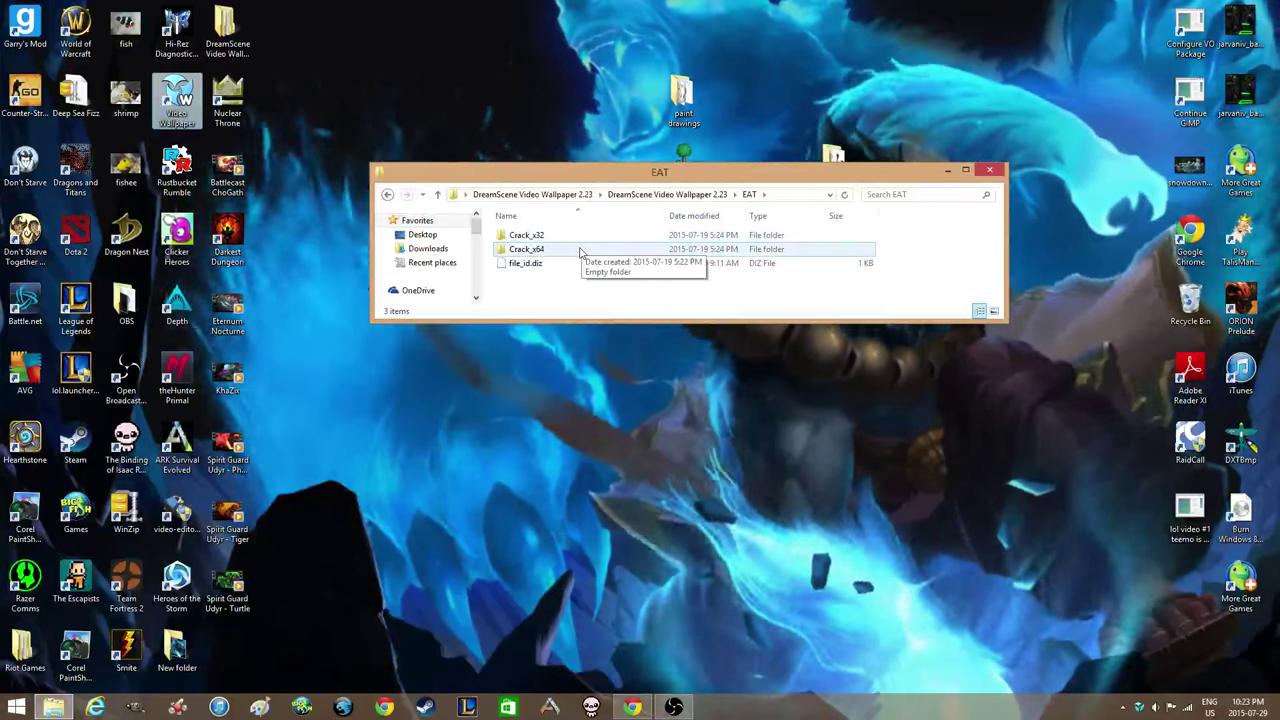
{"action": "double_click", "coordinate": [527, 249]}
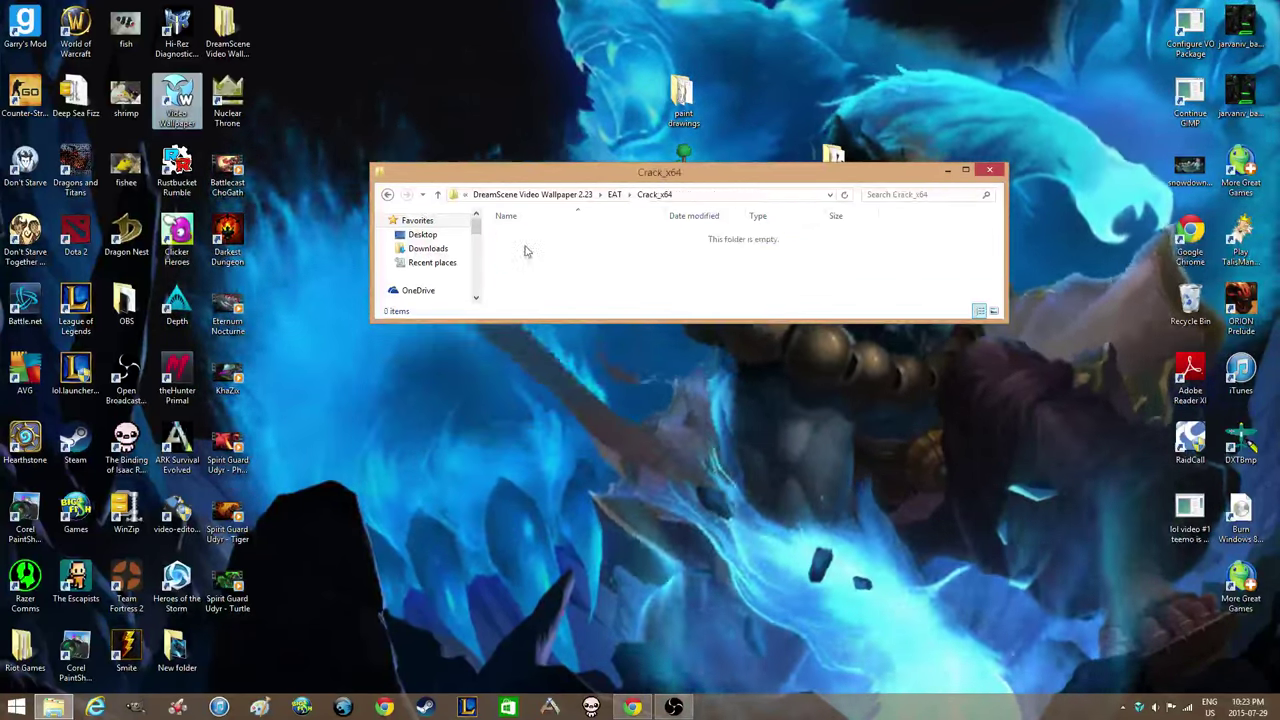
{"action": "left_click_drag", "start_coordinate": [690, 172], "coordinate": [1279, 125]}
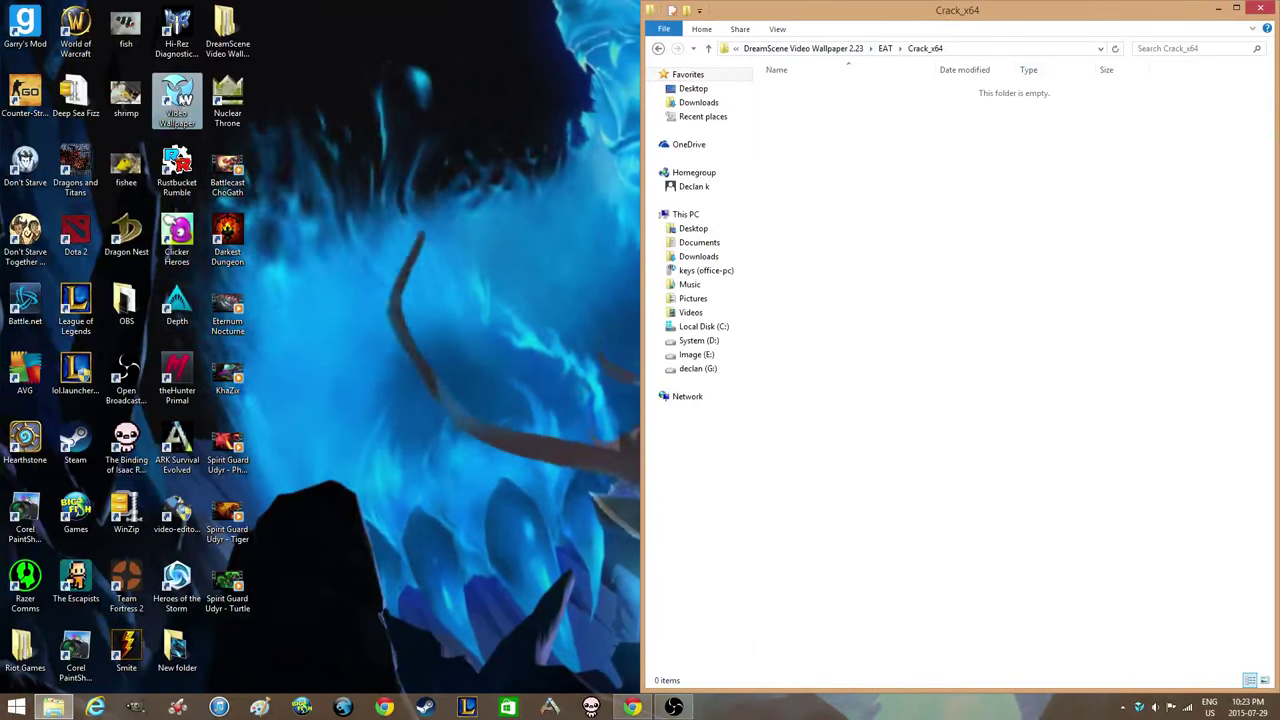
Open the file location of the Video Wallpaper desktop shortcut and dock that window beside the Crack_x64 folder.
{"action": "right_click", "coordinate": [179, 98]}
{"action": "left_click", "coordinate": [940, 133]}
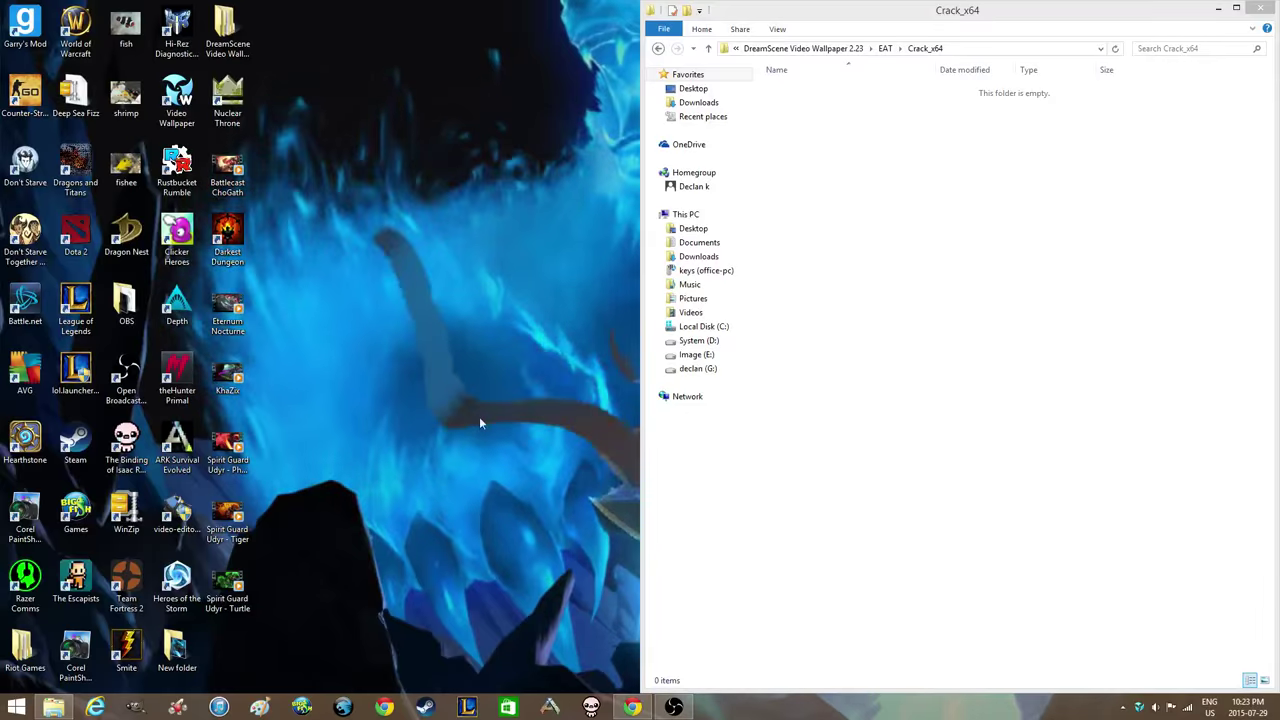
{"action": "right_click", "coordinate": [169, 106]}
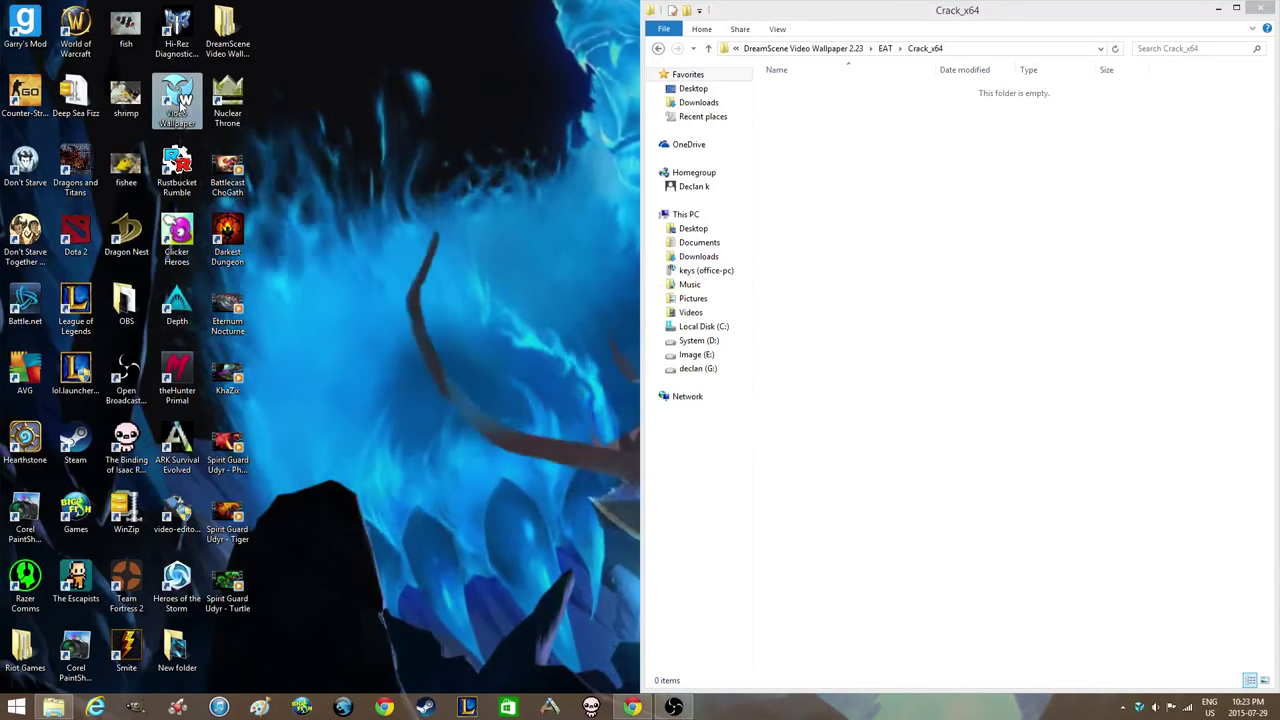
{"action": "left_click", "coordinate": [230, 124]}
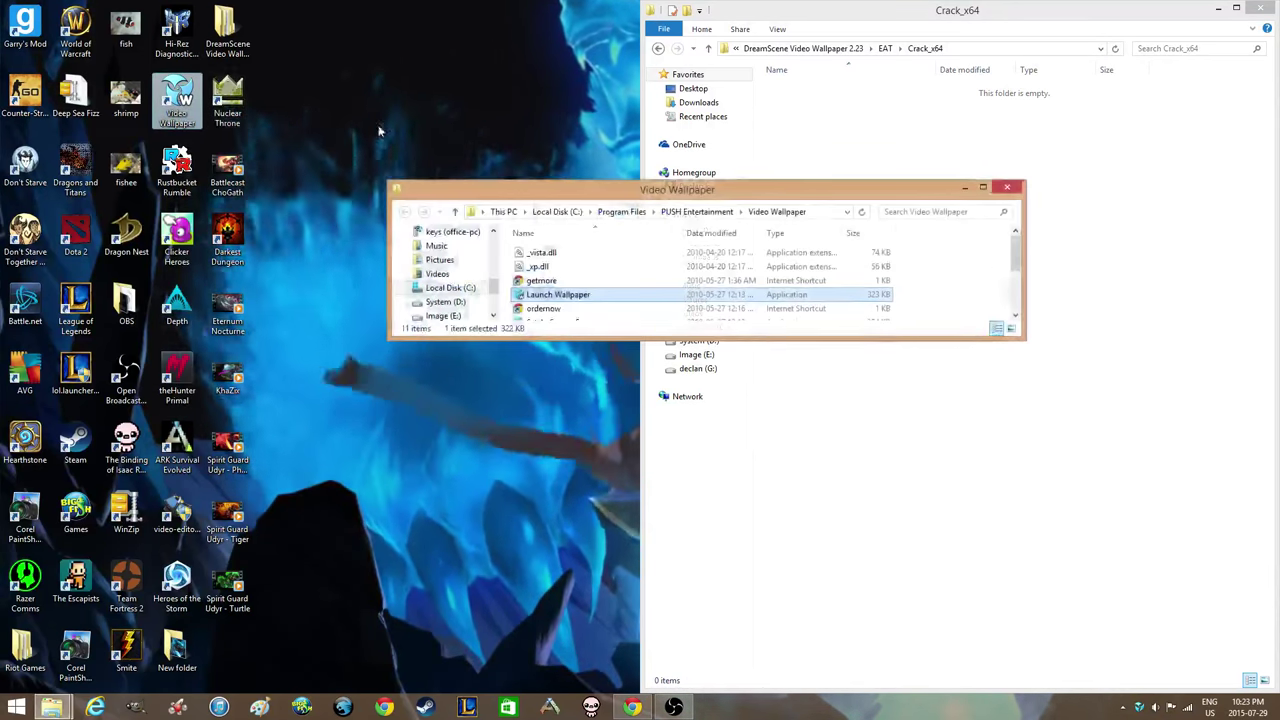
{"action": "left_click_drag", "start_coordinate": [600, 190], "coordinate": [0, 195]}
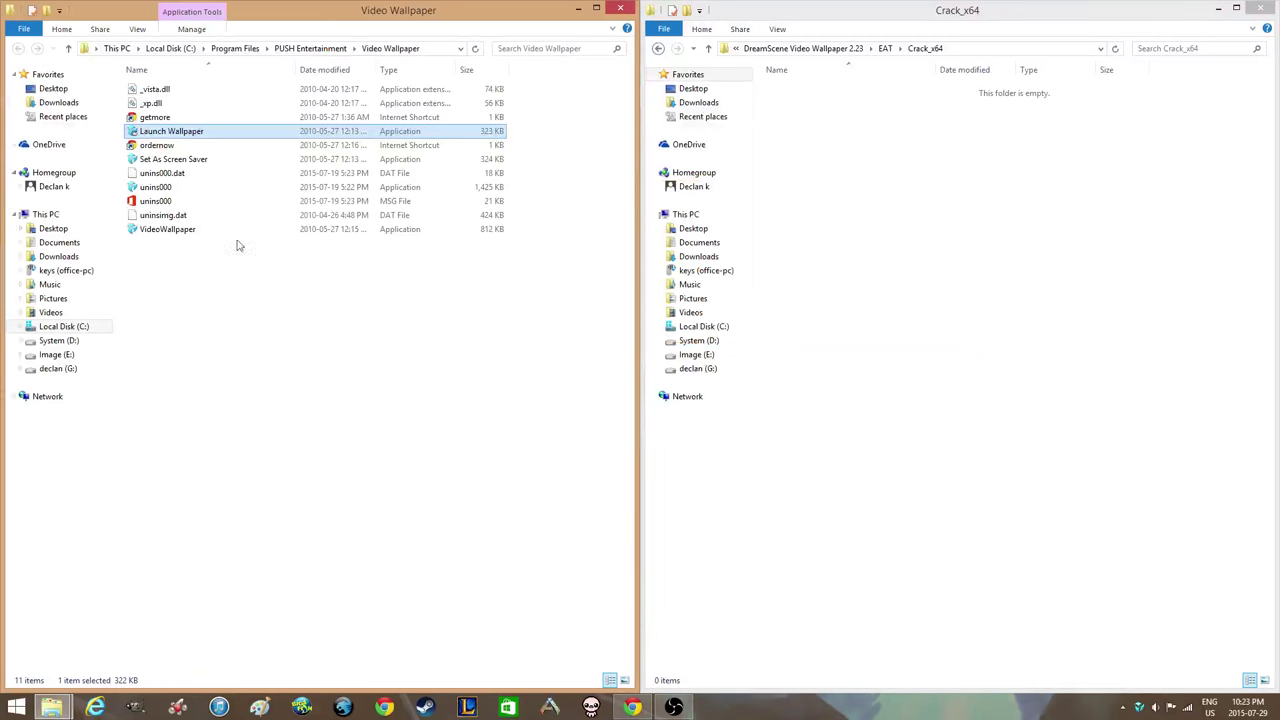
Select the VideoWallpaper application file in the installation folder and check the Crack_x64 folder beside it.
{"action": "left_click", "coordinate": [170, 232]}
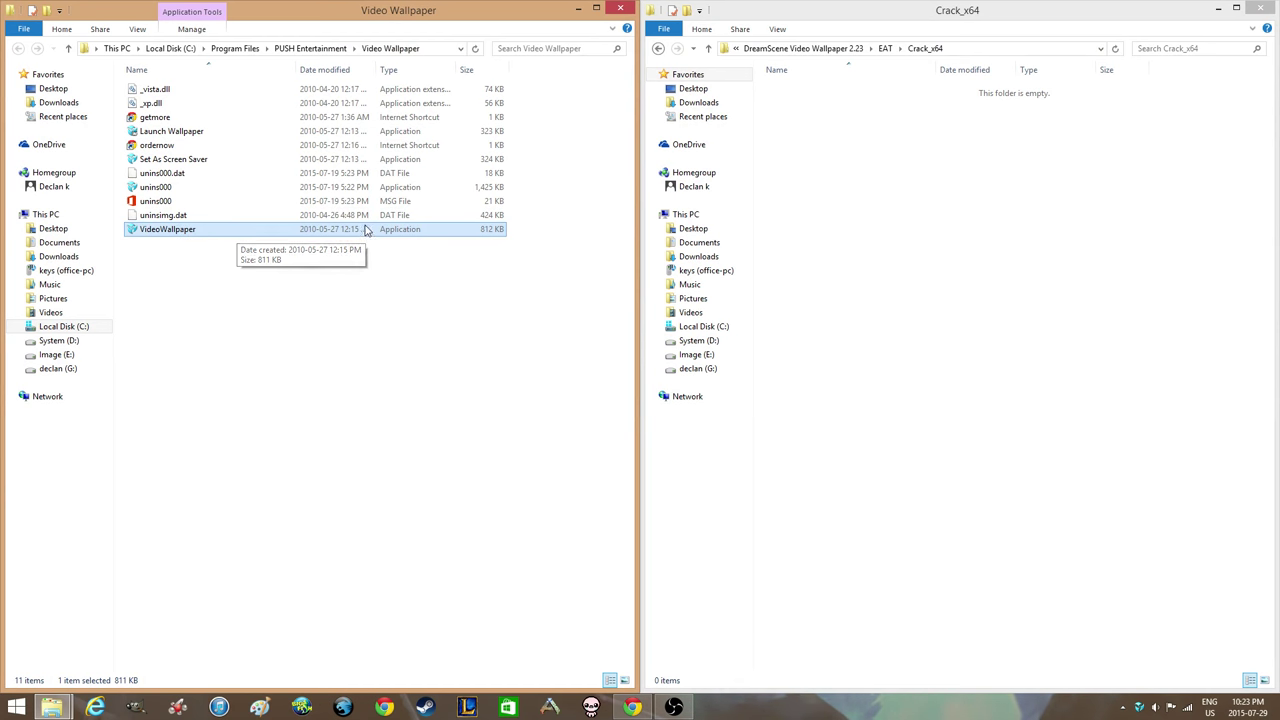
{"action": "left_click", "coordinate": [873, 100]}
{"action": "left_click", "coordinate": [277, 231]}
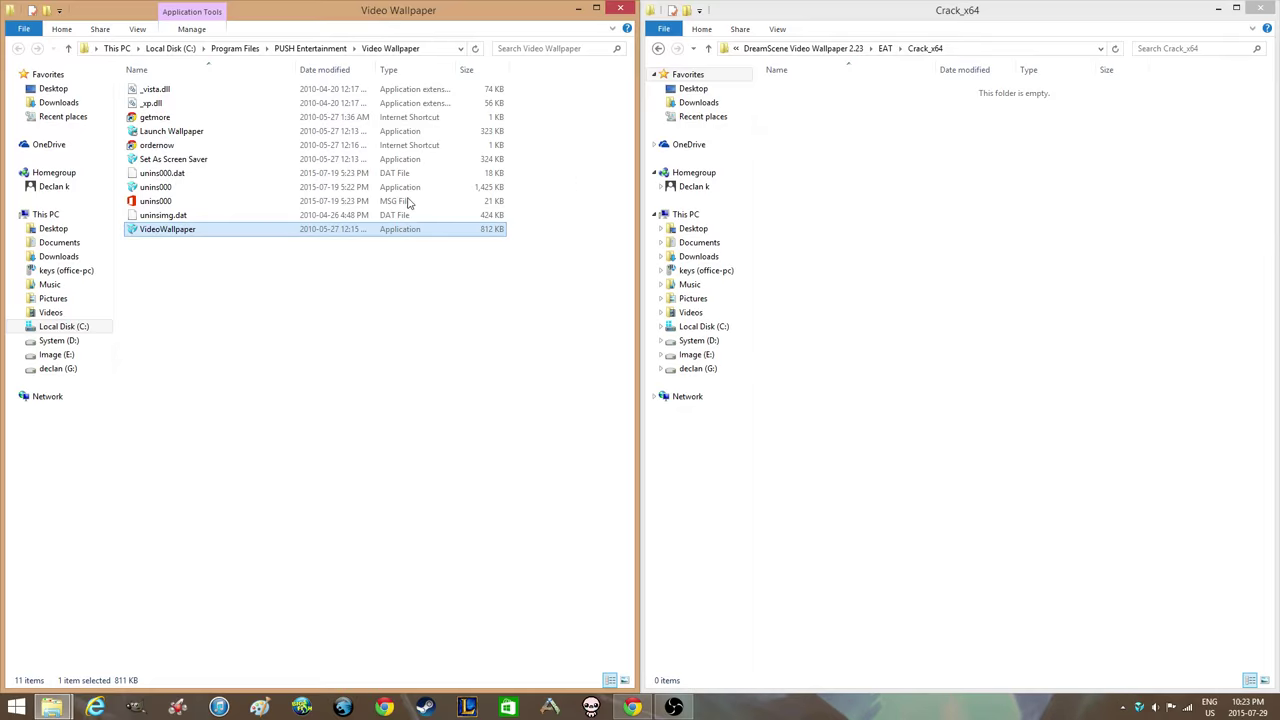
{"action": "left_click", "coordinate": [1031, 99]}
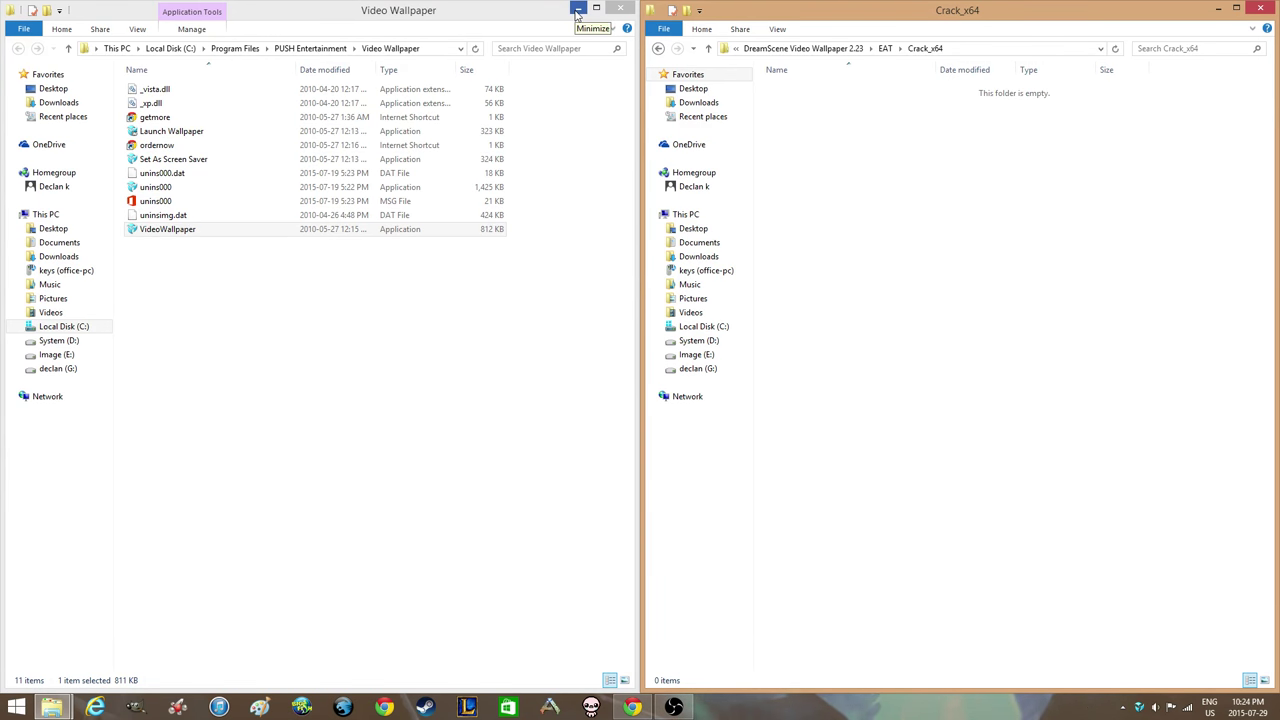
Minimize both folder windows and quit the running Video Wallpaper program.
{"action": "left_click", "coordinate": [577, 9]}
{"action": "key", "text": "super+d"}
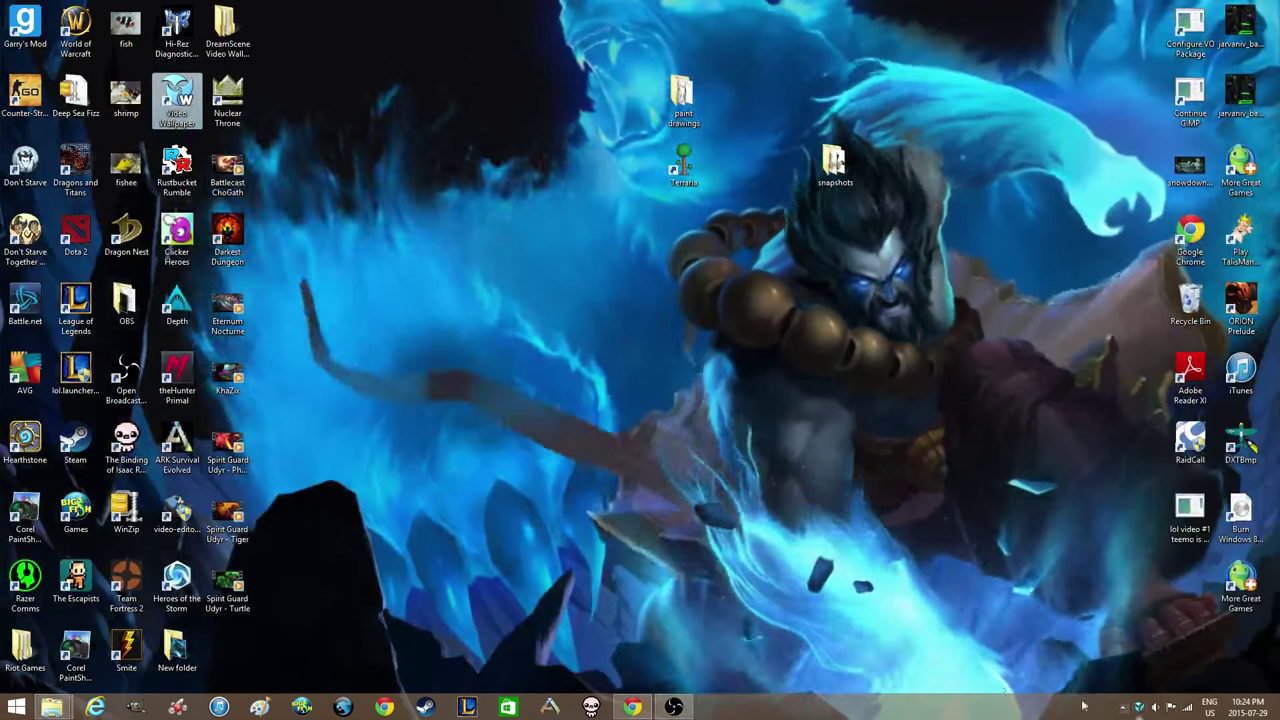
{"action": "right_click", "coordinate": [1157, 706]}
{"action": "left_click", "coordinate": [1200, 545]}
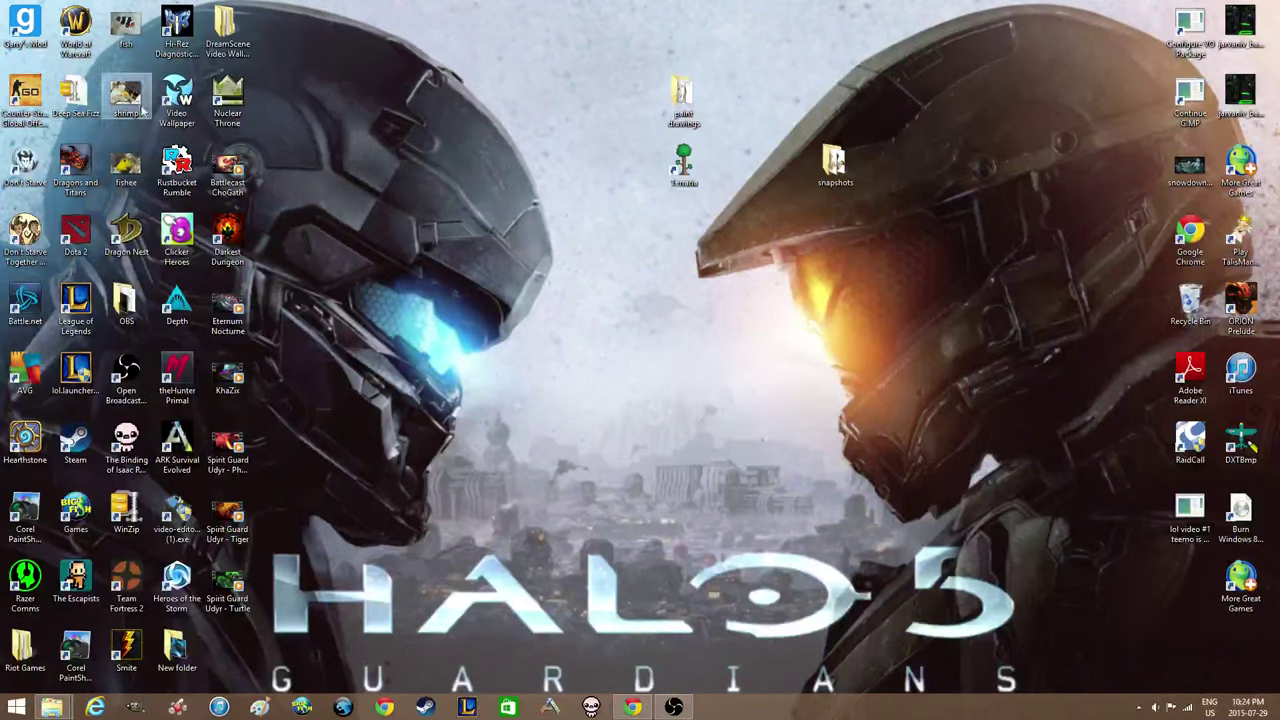
Move the Spirit Guard Udyr - Bear video from New folder onto the desktop, and delete New folder.
{"action": "double_click", "coordinate": [190, 645]}
{"action": "left_click_drag", "start_coordinate": [563, 290], "coordinate": [325, 515]}
{"action": "left_click", "coordinate": [1033, 205]}
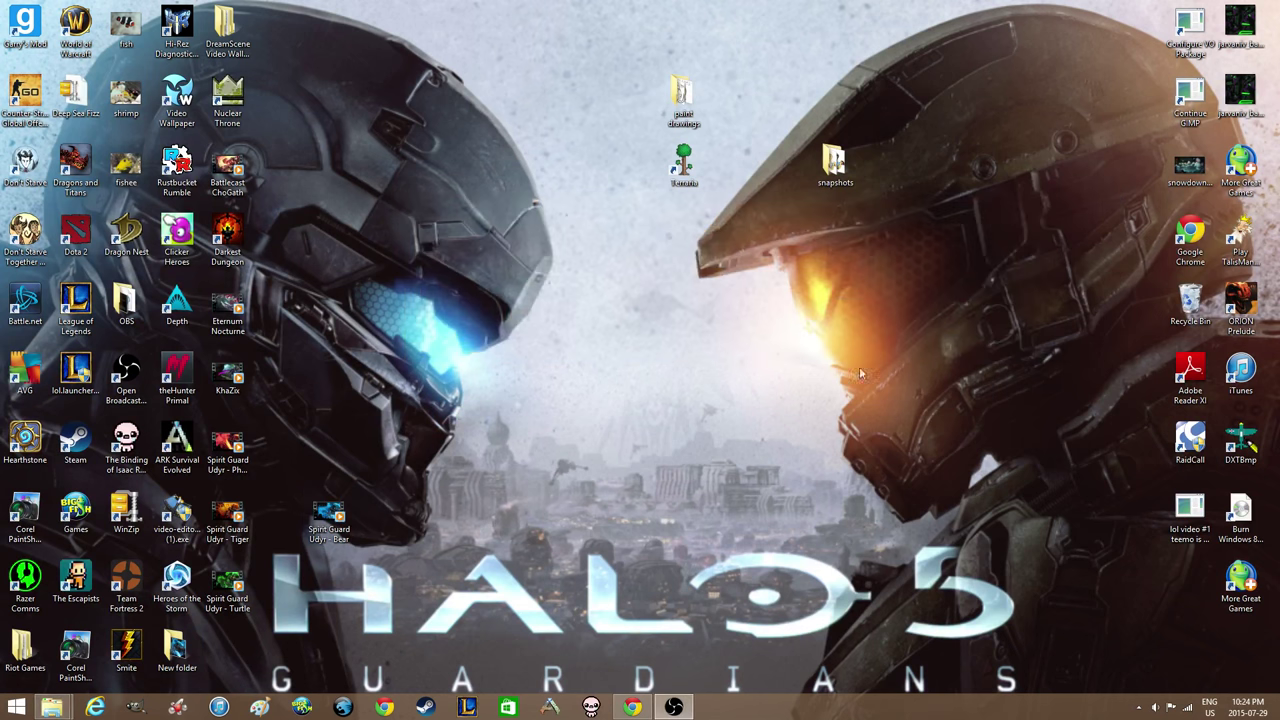
{"action": "right_click", "coordinate": [186, 662]}
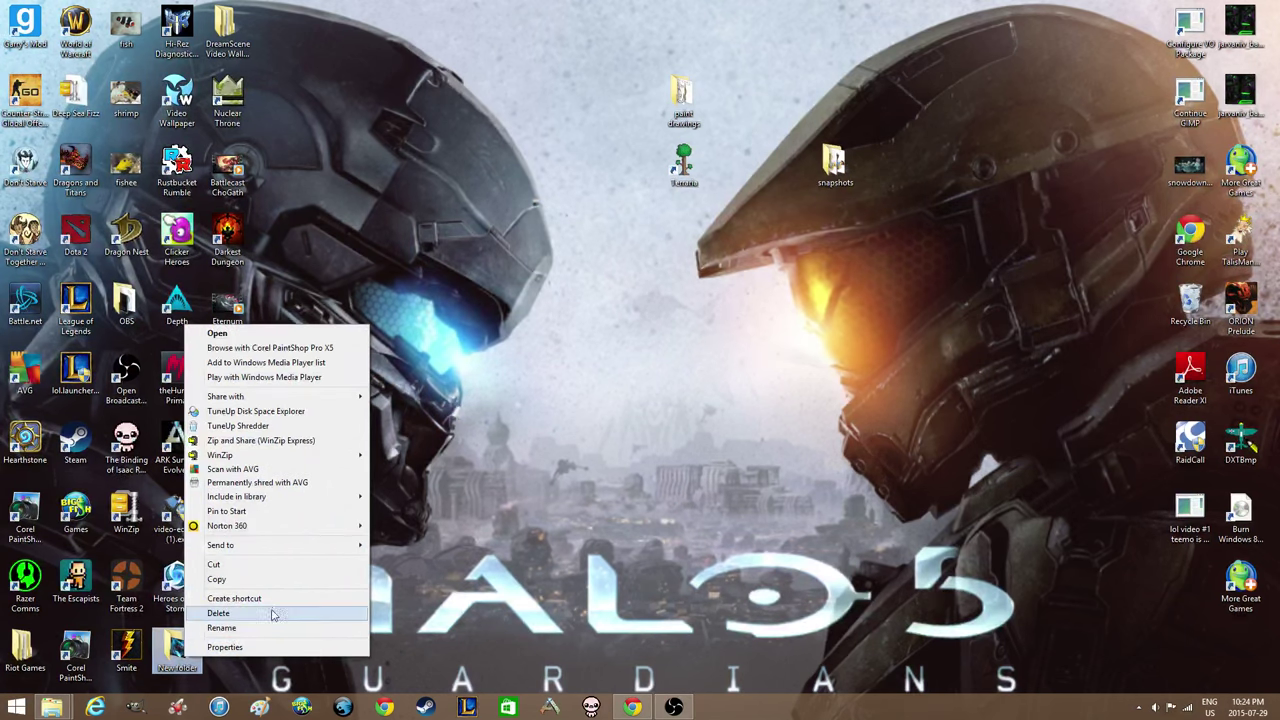
{"action": "left_click", "coordinate": [272, 612]}
Create a desktop folder named Lol and place it near the middle of the desktop.
{"action": "right_click", "coordinate": [463, 422]}
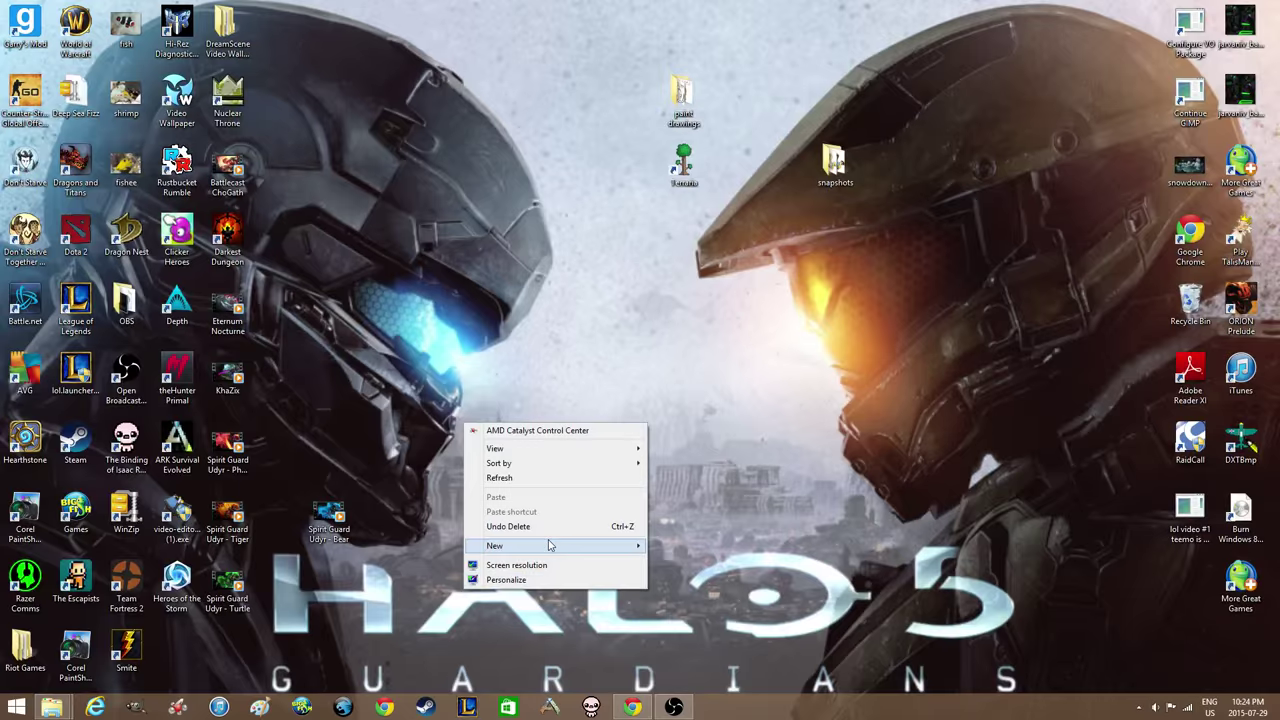
{"action": "mouse_move", "coordinate": [552, 546]}
{"action": "left_click", "coordinate": [680, 546]}
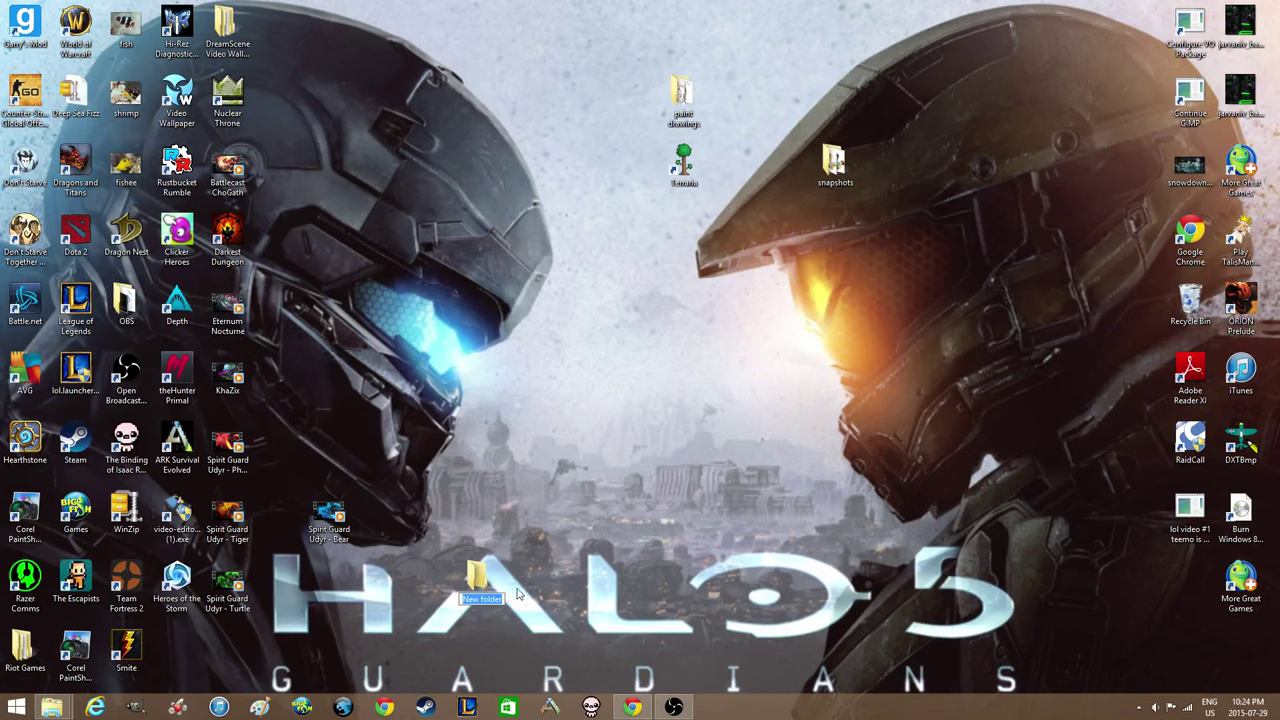
{"action": "type", "text": "Lol"}
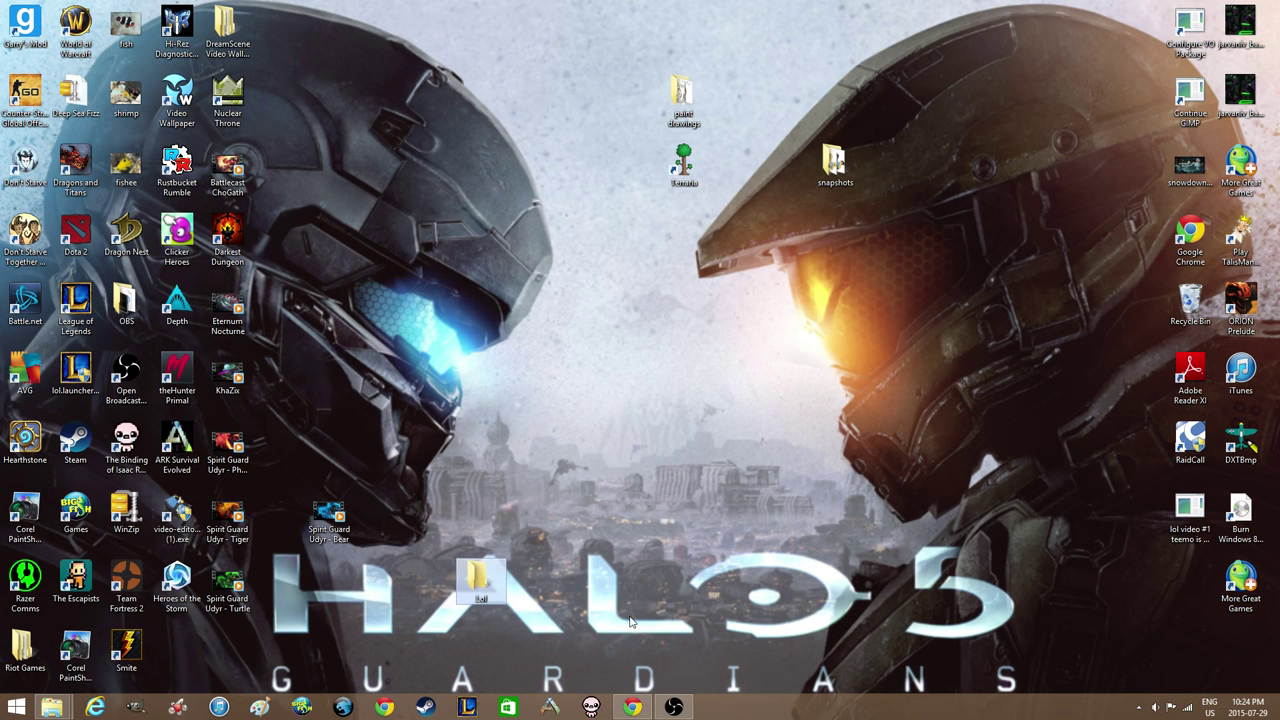
{"action": "left_click_drag", "start_coordinate": [585, 425], "coordinate": [586, 427]}
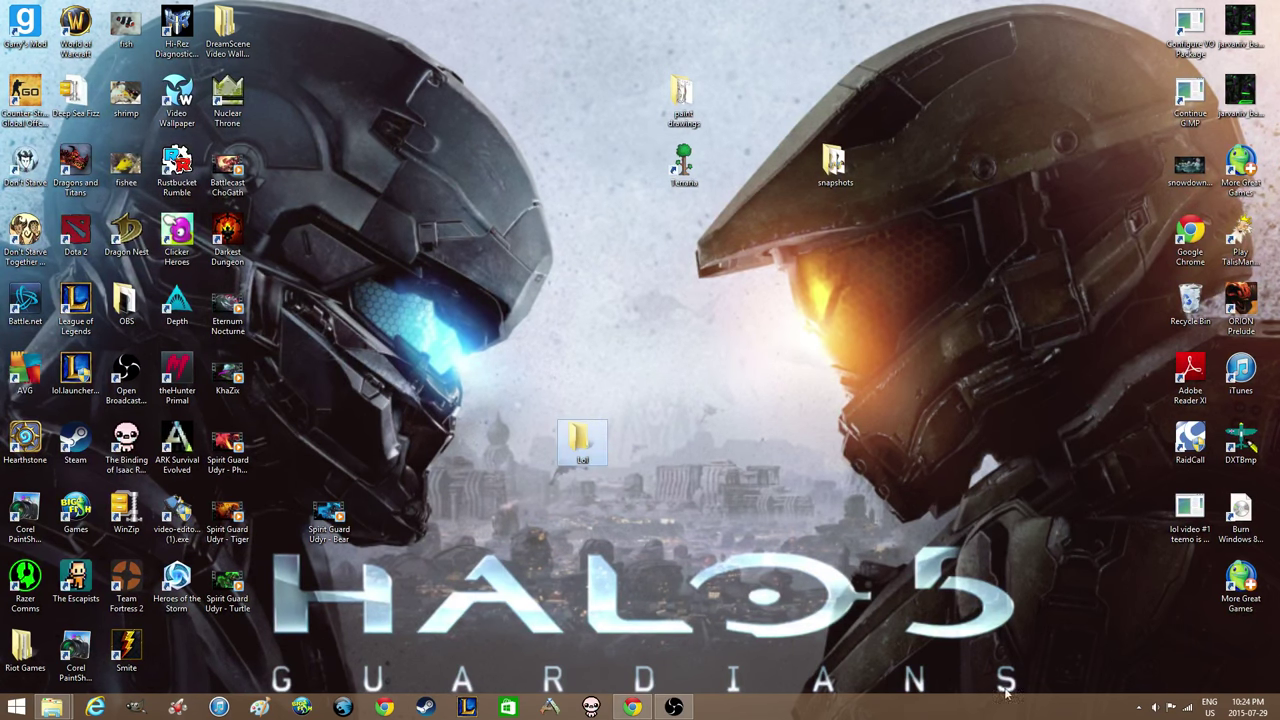
Launch Video Wallpaper and open its playlist settings window.
{"action": "double_click", "coordinate": [177, 100]}
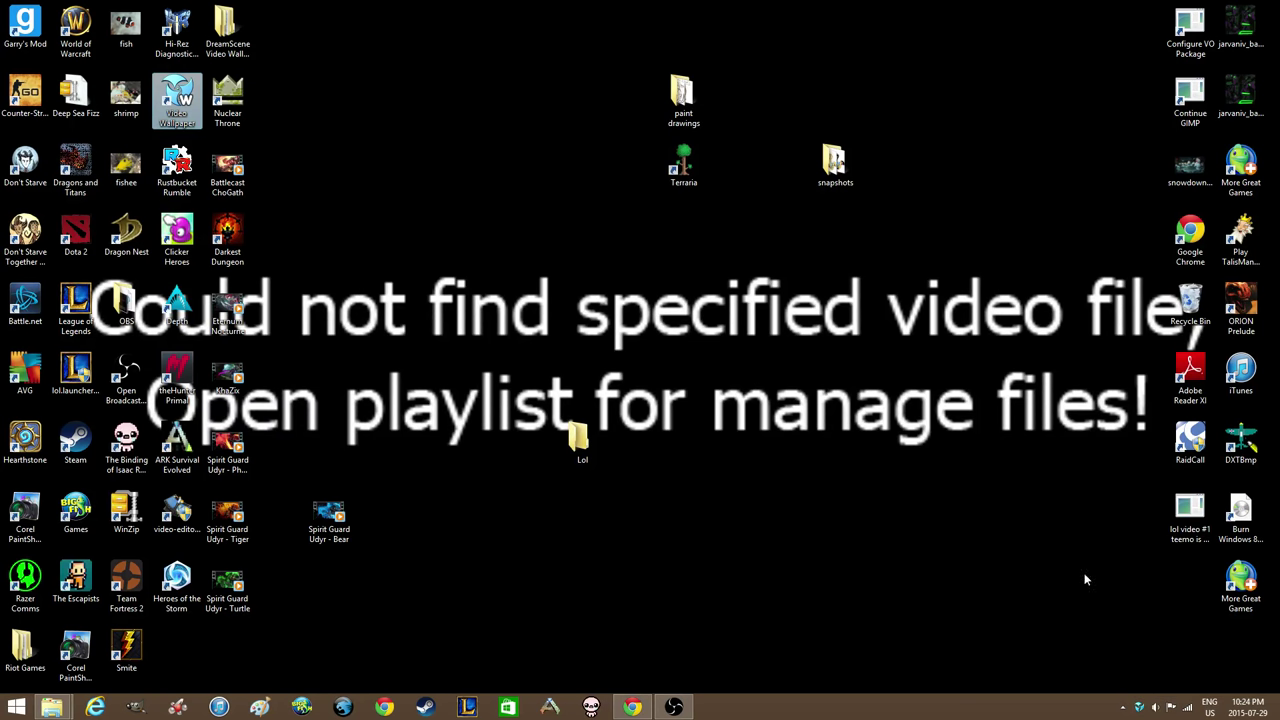
{"action": "double_click", "coordinate": [1142, 710]}
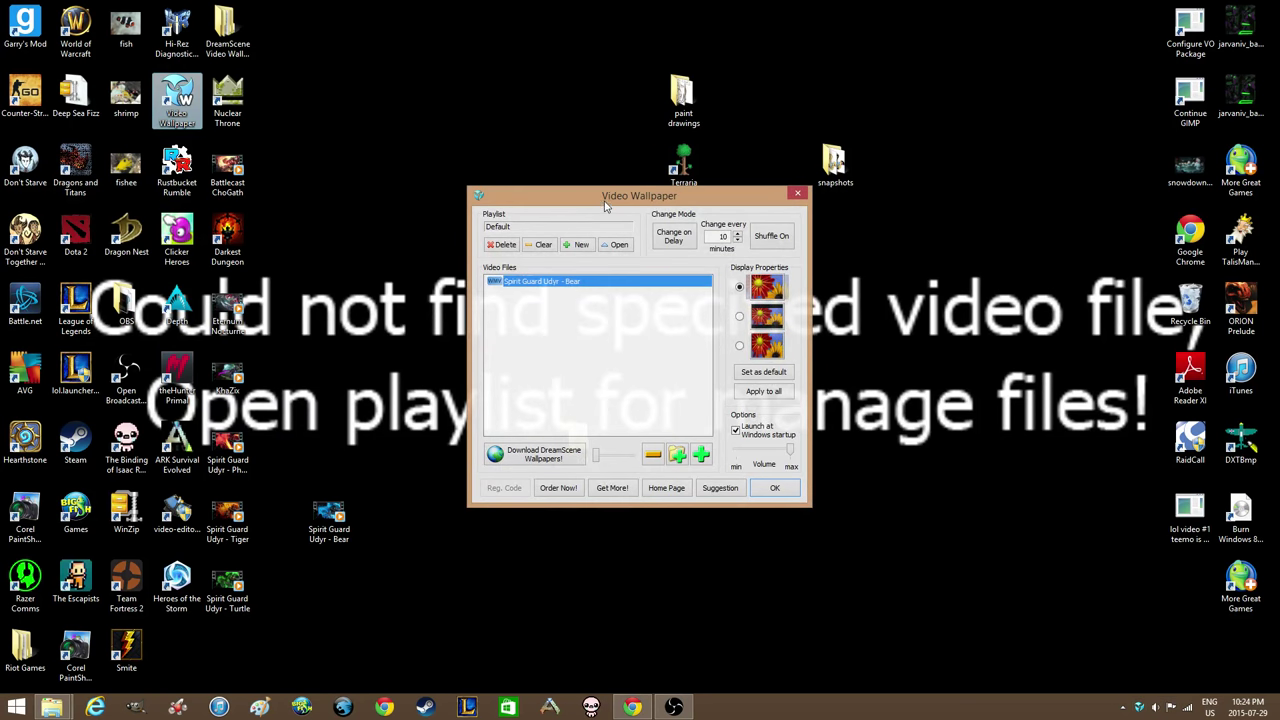
Reposition the Video Wallpaper window and remove the Spirit Guard Udyr - Bear entry from the Default playlist.
{"action": "left_click_drag", "start_coordinate": [605, 206], "coordinate": [776, 203]}
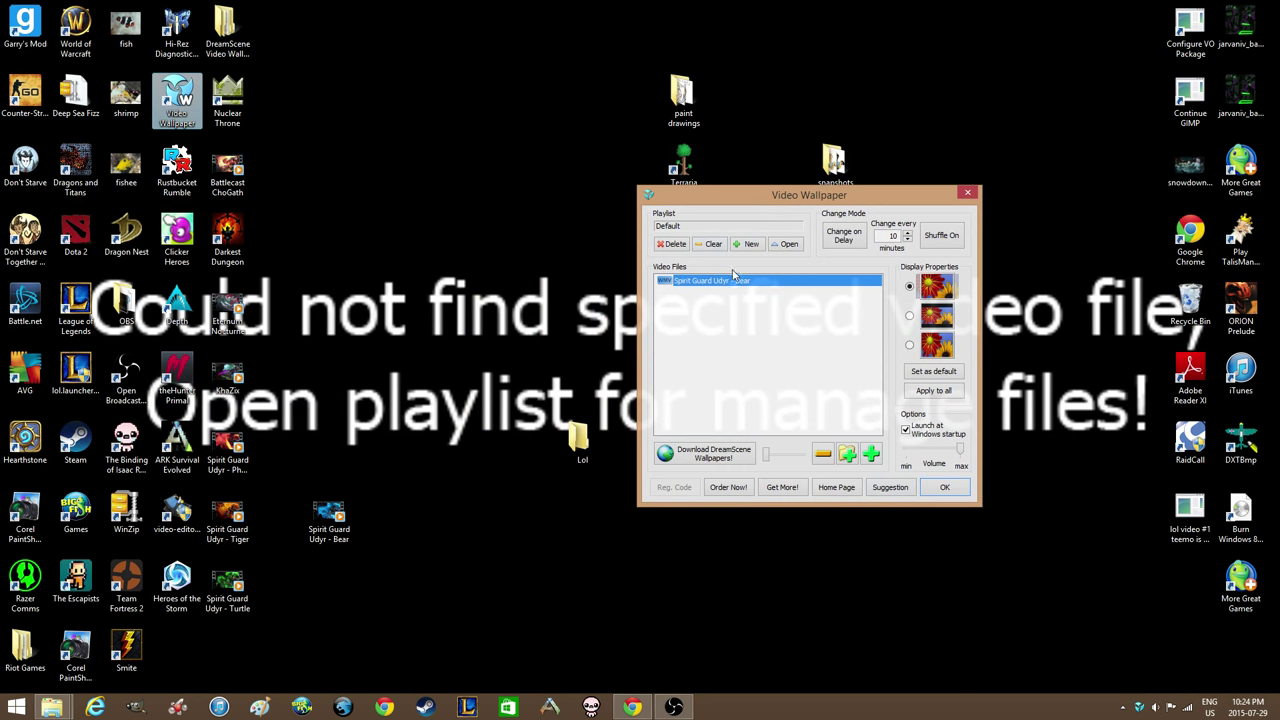
{"action": "left_click", "coordinate": [771, 341]}
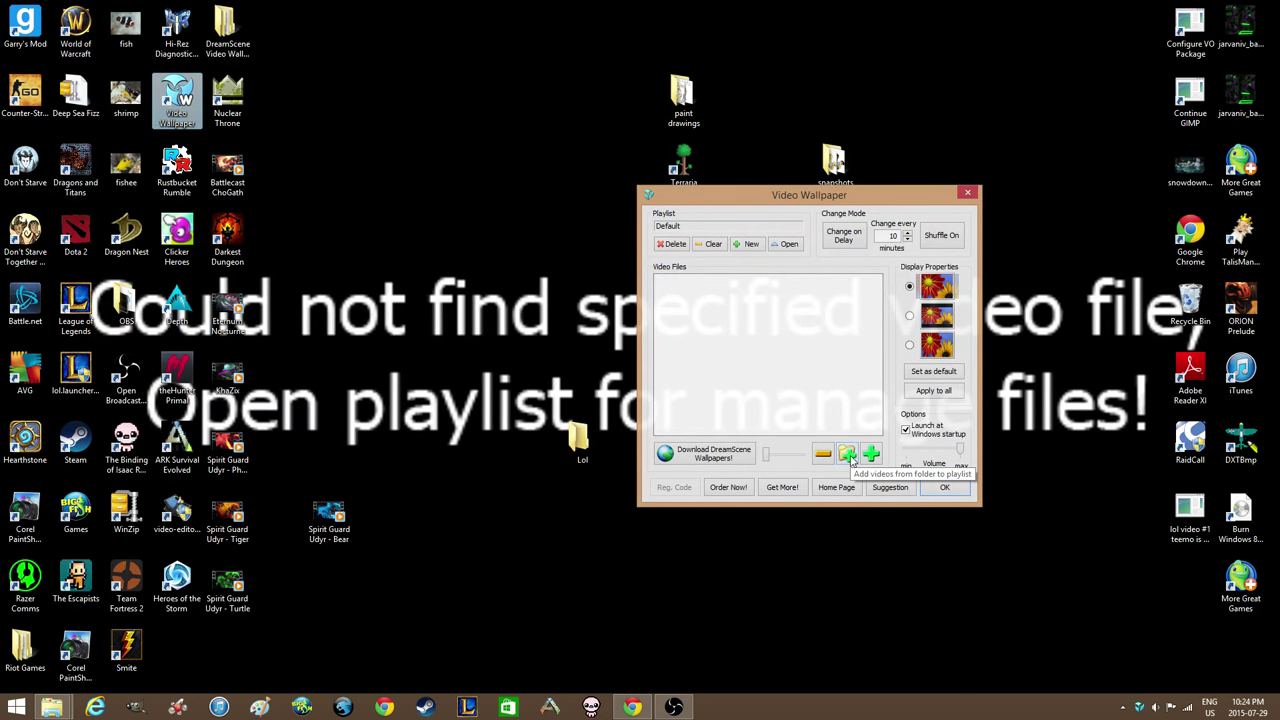
{"action": "left_click", "coordinate": [848, 456]}
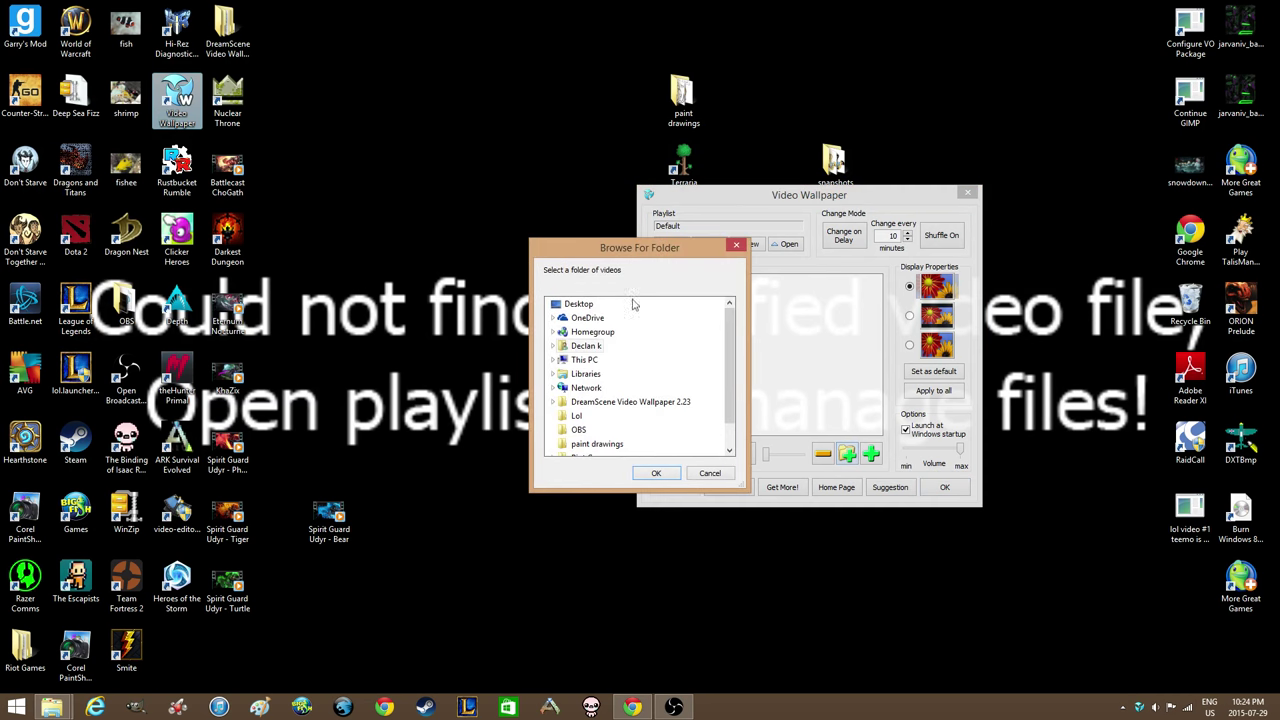
{"action": "left_click_drag", "start_coordinate": [618, 250], "coordinate": [790, 220]}
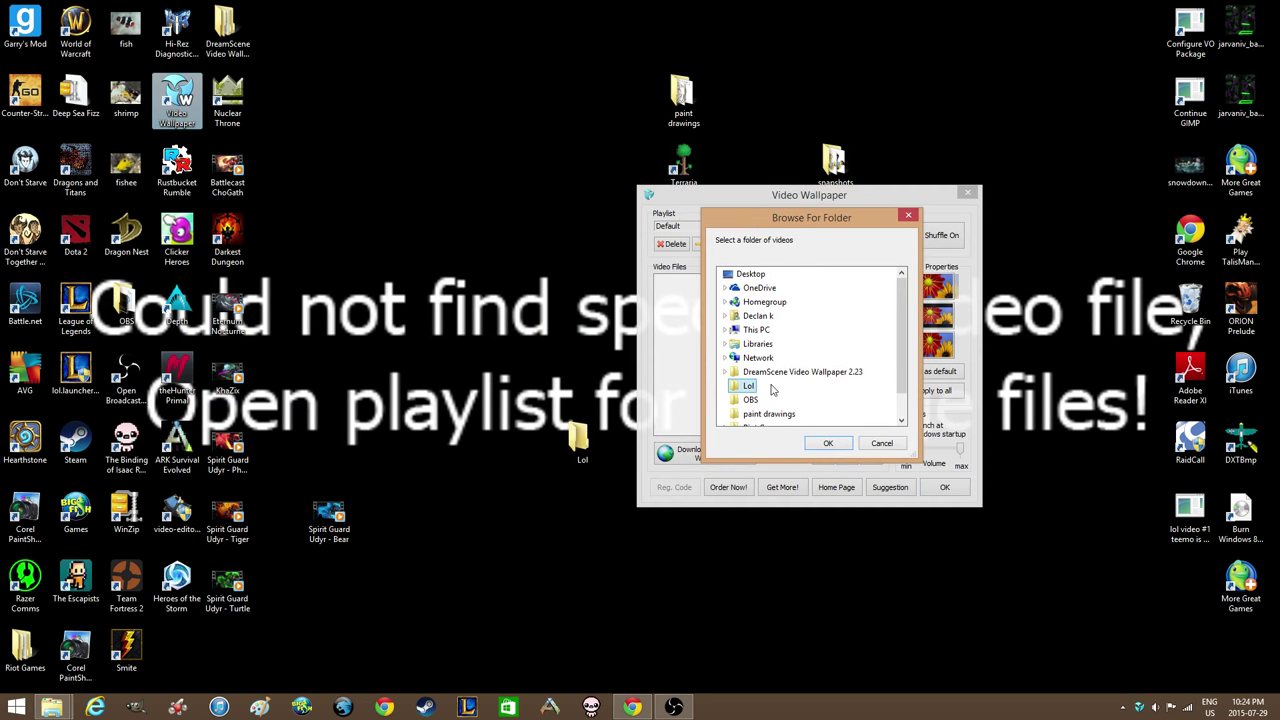
{"action": "left_click", "coordinate": [914, 213]}
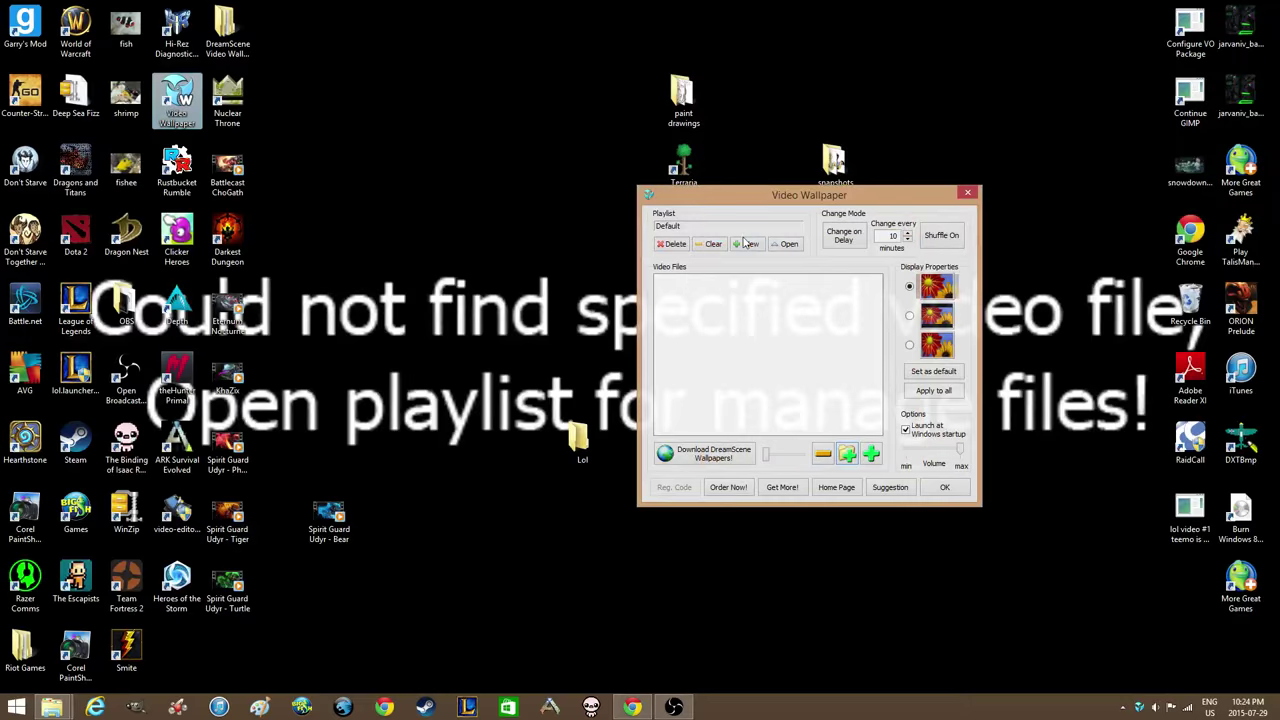
{"action": "left_click_drag", "start_coordinate": [950, 194], "coordinate": [972, 304]}
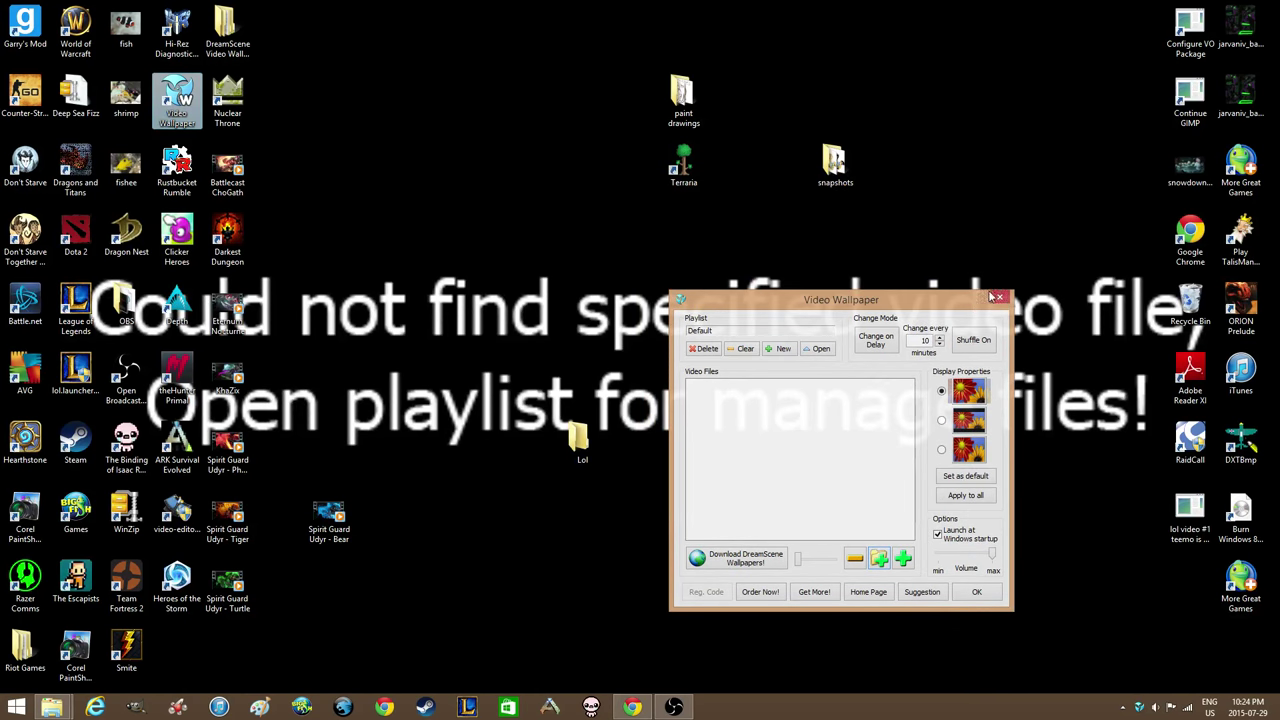
{"action": "left_click", "coordinate": [997, 300]}
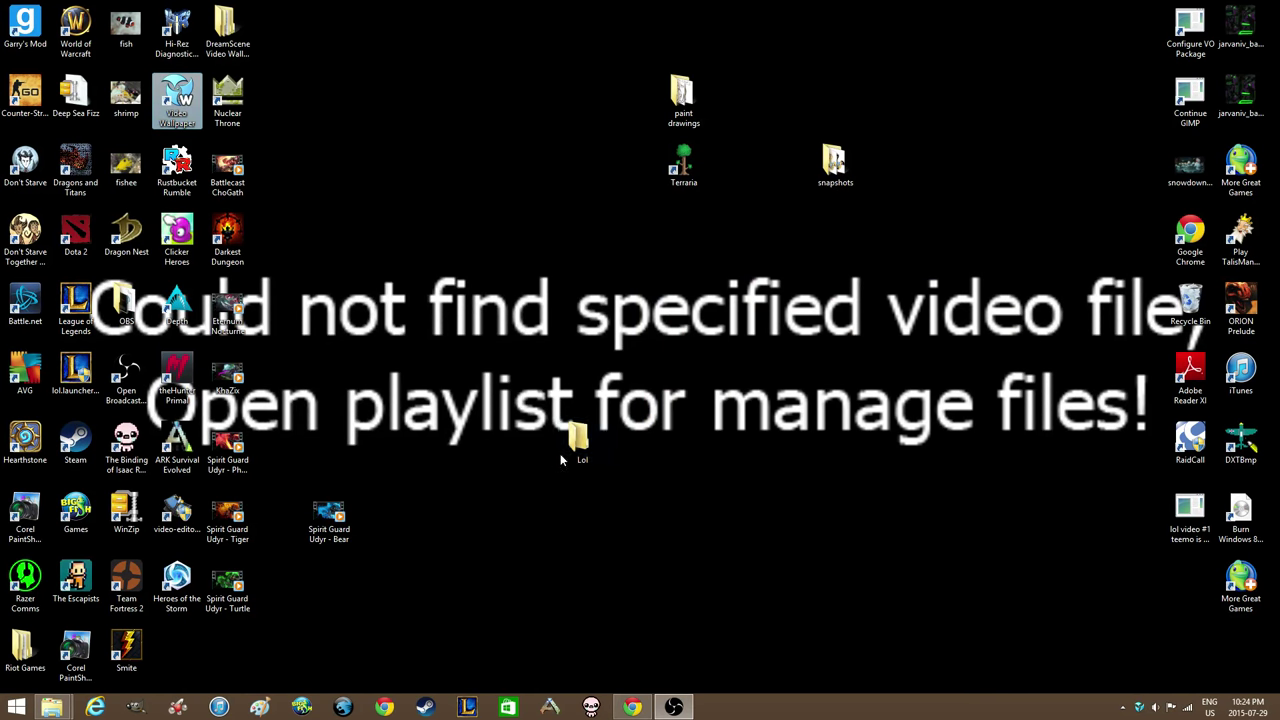
Switch to Chrome and look through the download list in the Login screen animated wallpapers thread, then return to the desktop.
{"action": "left_click", "coordinate": [631, 706]}
{"action": "left_click", "coordinate": [575, 8]}
{"action": "scroll", "coordinate": [972, 258], "scroll_direction": "up", "scroll_amount": 15}
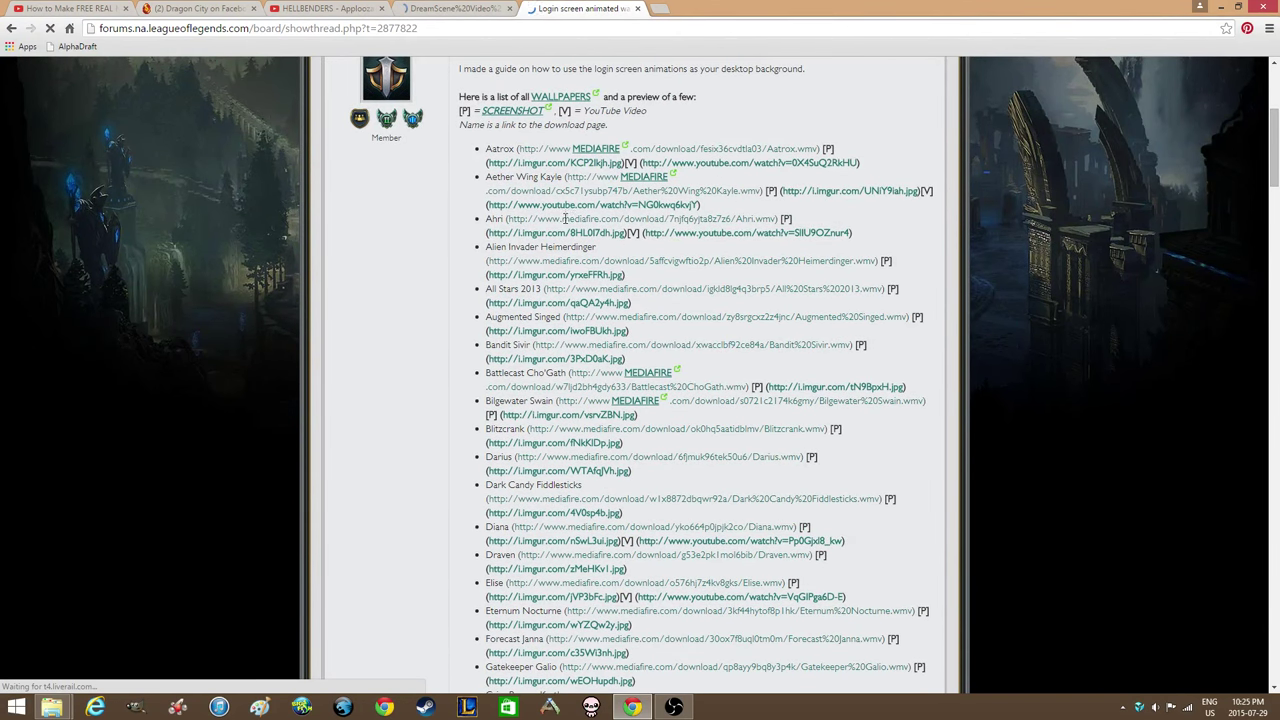
{"action": "scroll", "coordinate": [500, 221], "scroll_direction": "down", "scroll_amount": 2}
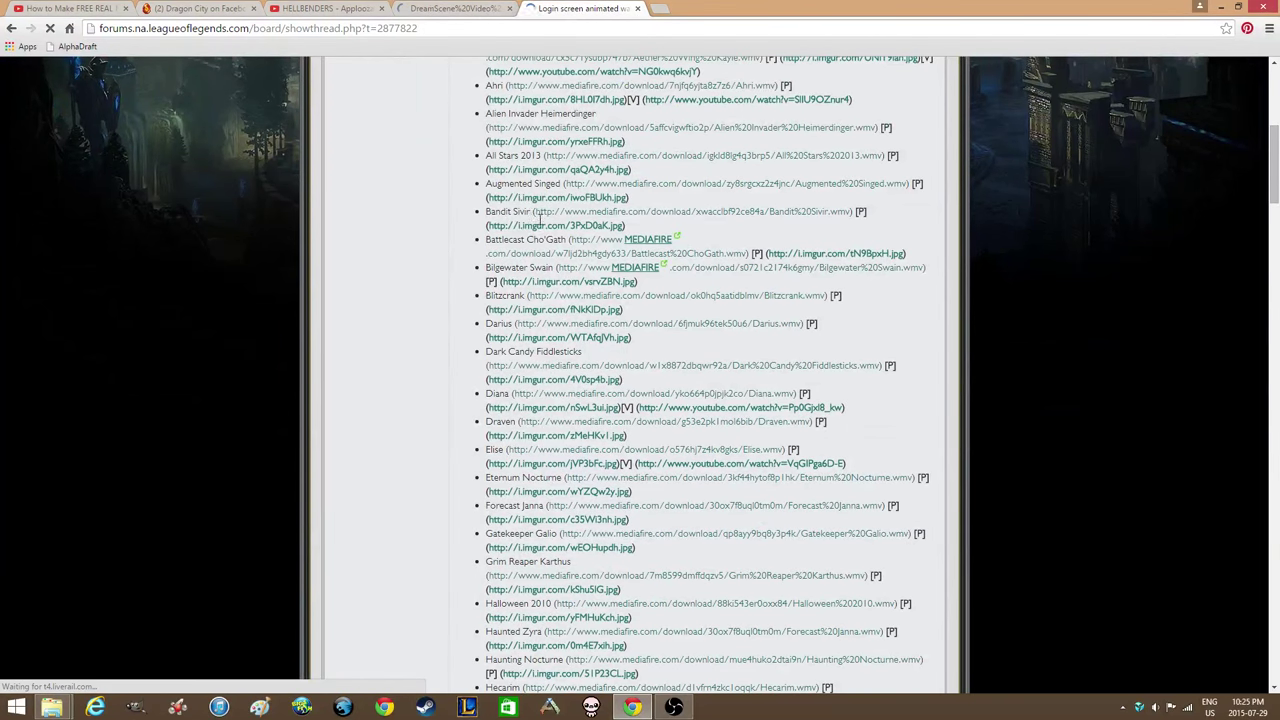
{"action": "scroll", "coordinate": [552, 238], "scroll_direction": "down", "scroll_amount": 10}
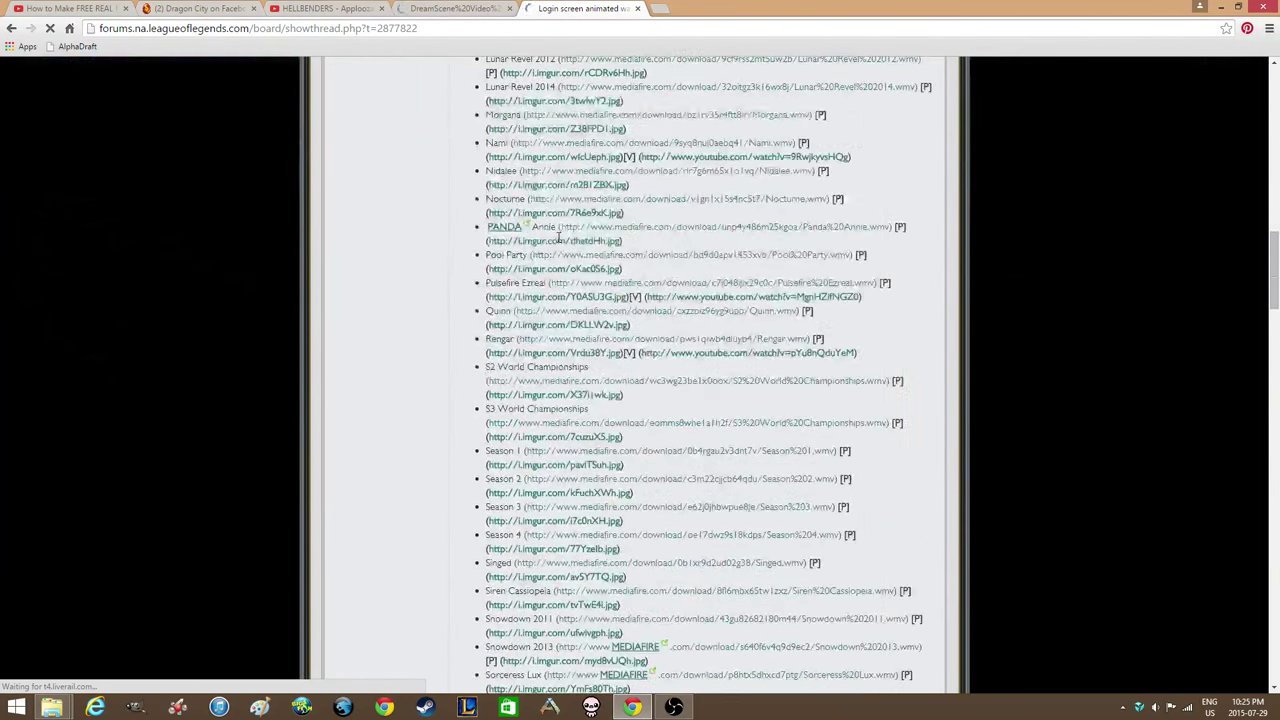
{"action": "scroll", "coordinate": [560, 240], "scroll_direction": "down", "scroll_amount": 2}
{"action": "scroll", "coordinate": [560, 237], "scroll_direction": "down", "scroll_amount": 1}
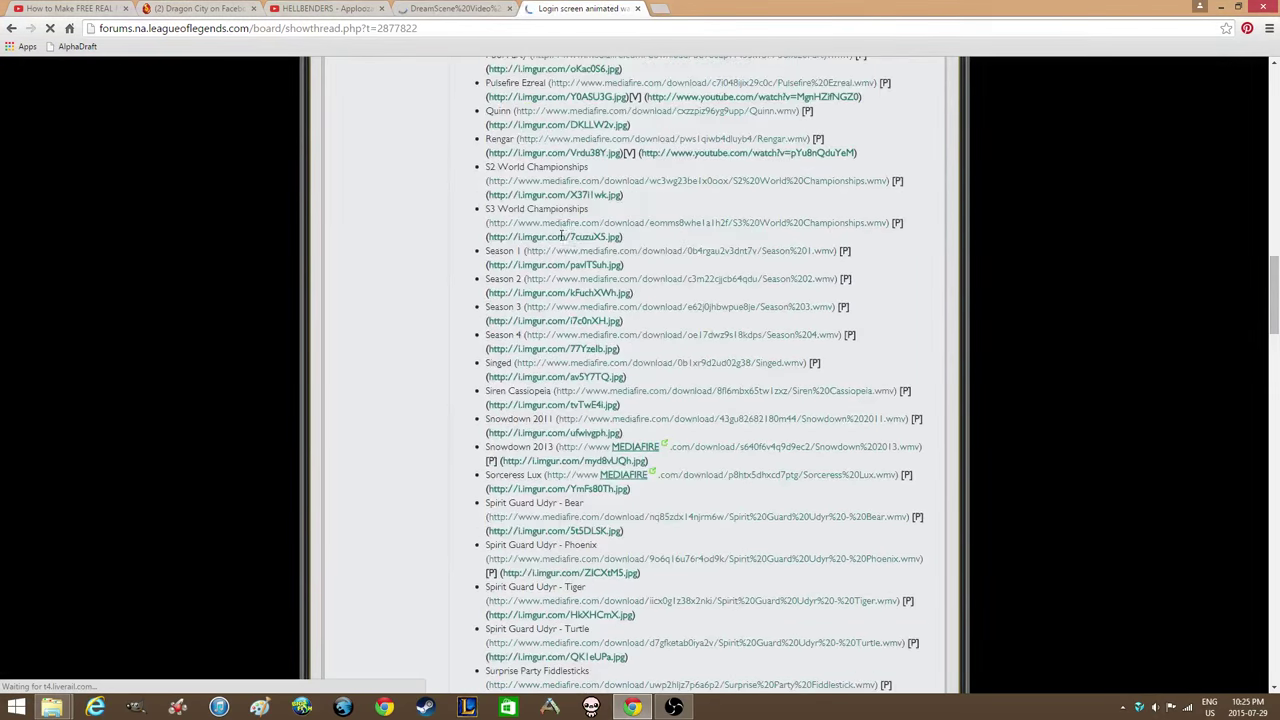
{"action": "left_click", "coordinate": [1244, 6]}
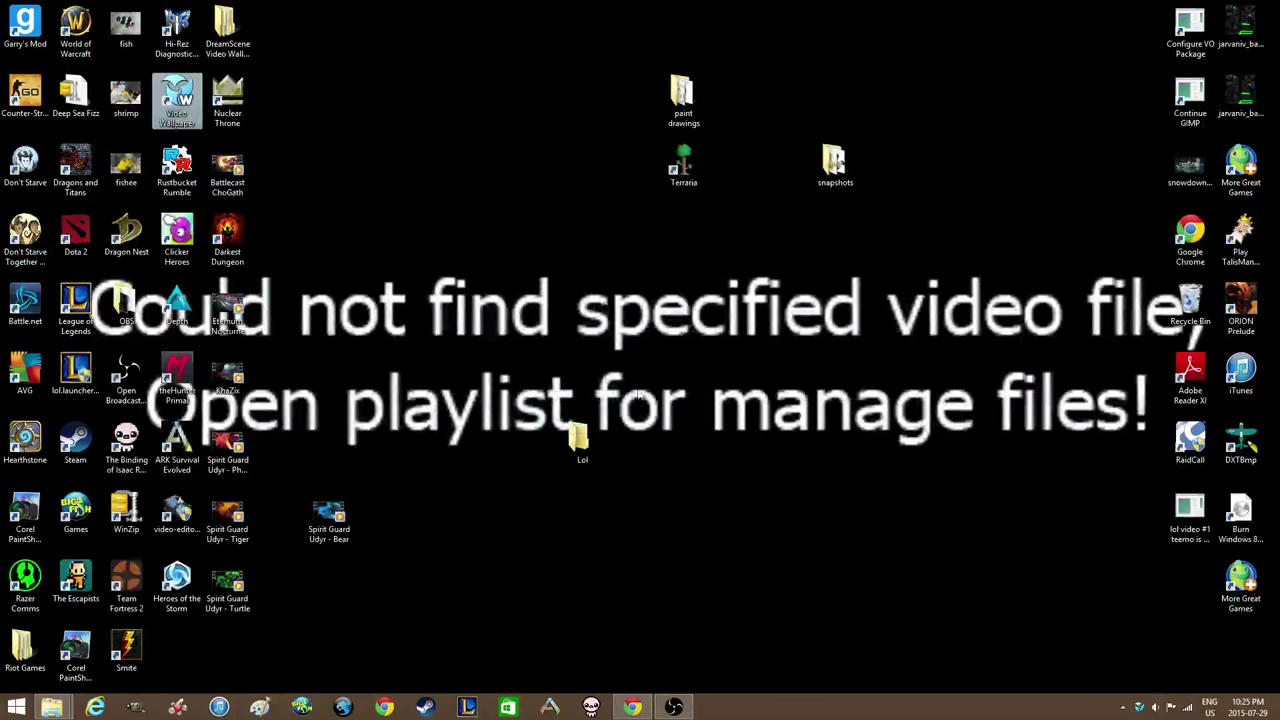
Move the Lol folder nearer to the video files on the desktop and put the Eternum Nocturne video into it.
{"action": "left_click_drag", "start_coordinate": [585, 440], "coordinate": [438, 348]}
{"action": "left_click", "coordinate": [252, 326]}
{"action": "left_click_drag", "start_coordinate": [513, 388], "coordinate": [495, 378]}
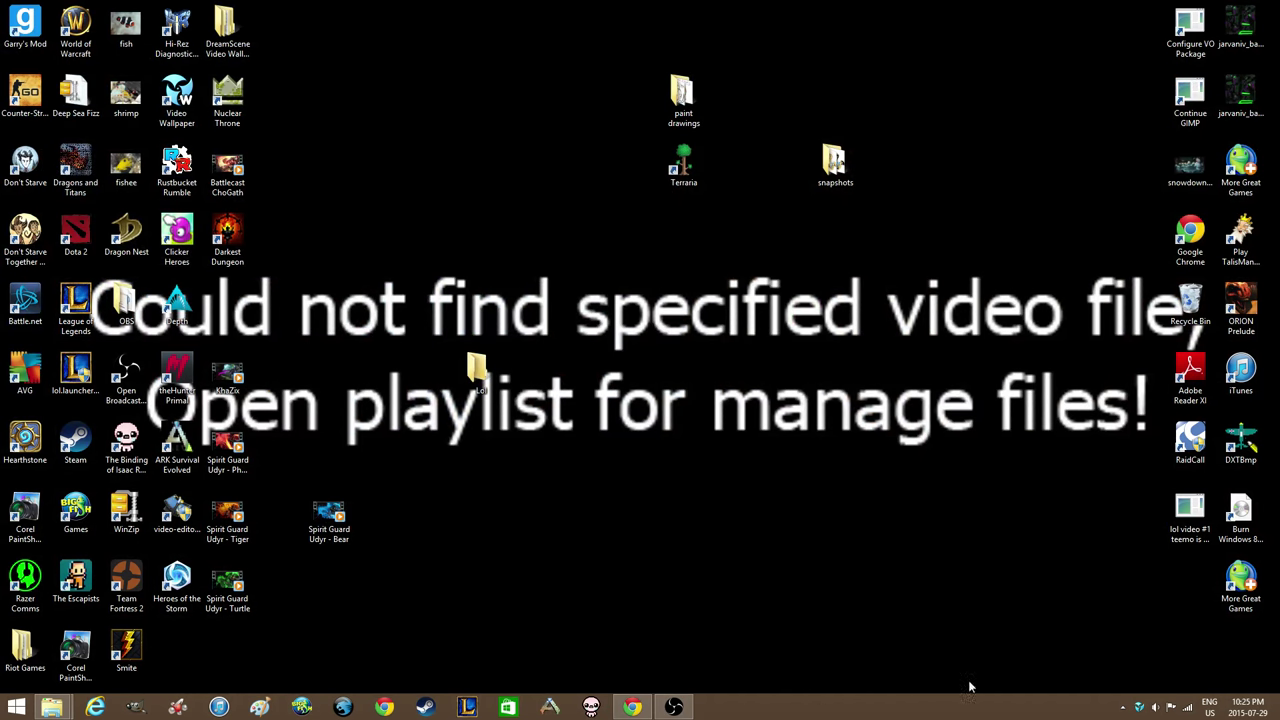
Quit the running Video Wallpaper program and dismiss the TuneUp notification.
{"action": "right_click", "coordinate": [1143, 710]}
{"action": "left_click", "coordinate": [1175, 692]}
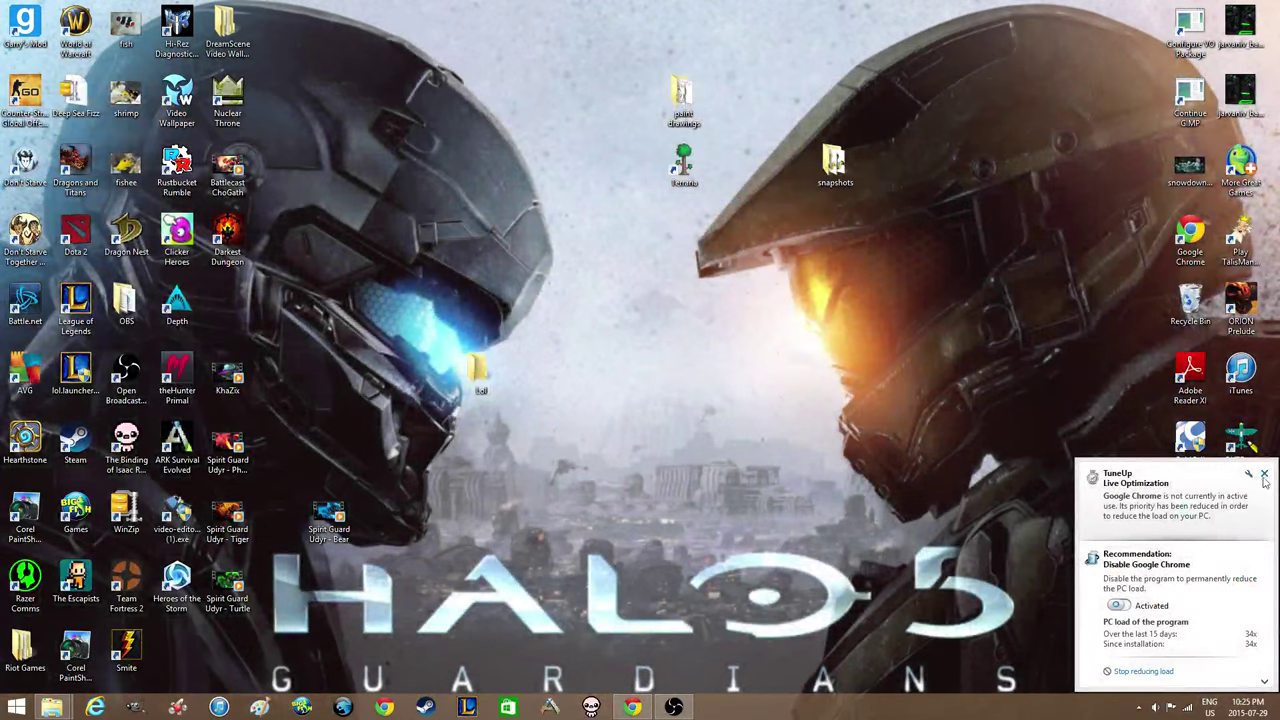
{"action": "left_click", "coordinate": [1265, 475]}
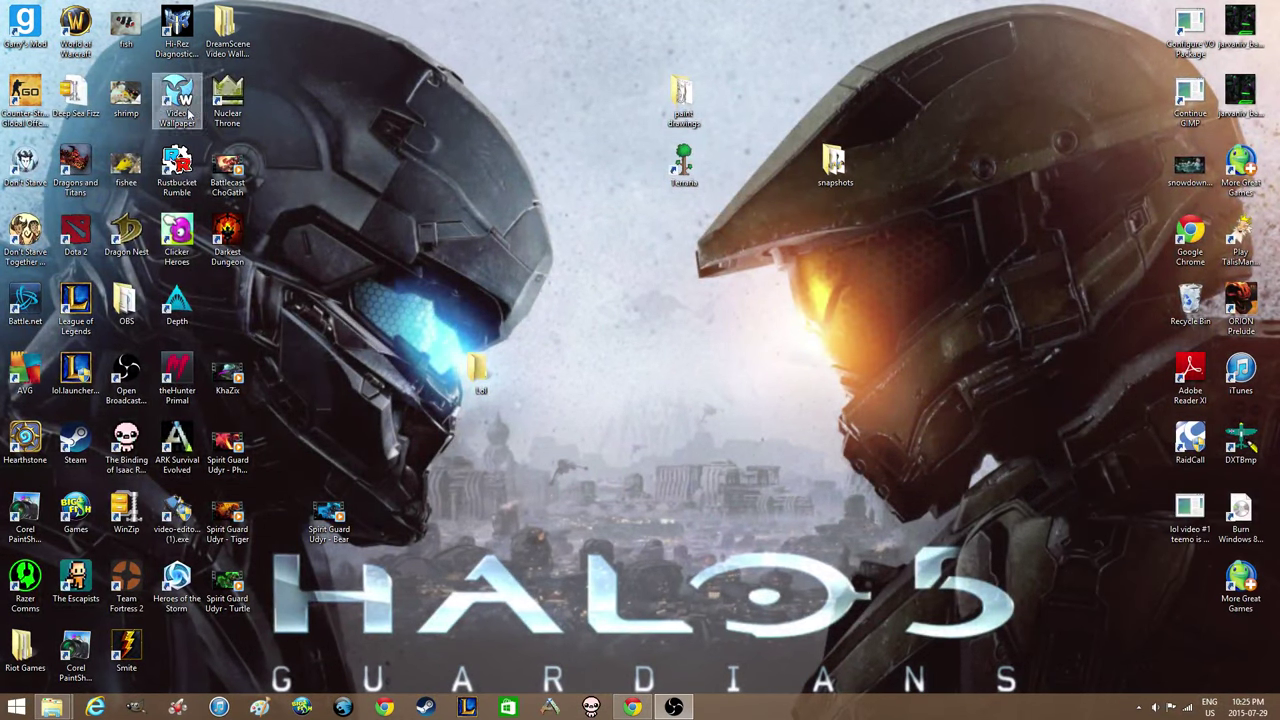
Check the Lol folder and move the Spirit Guard Udyr Bear, Phoenix, Tiger and Turtle videos from the desktop into it.
{"action": "double_click", "coordinate": [477, 373]}
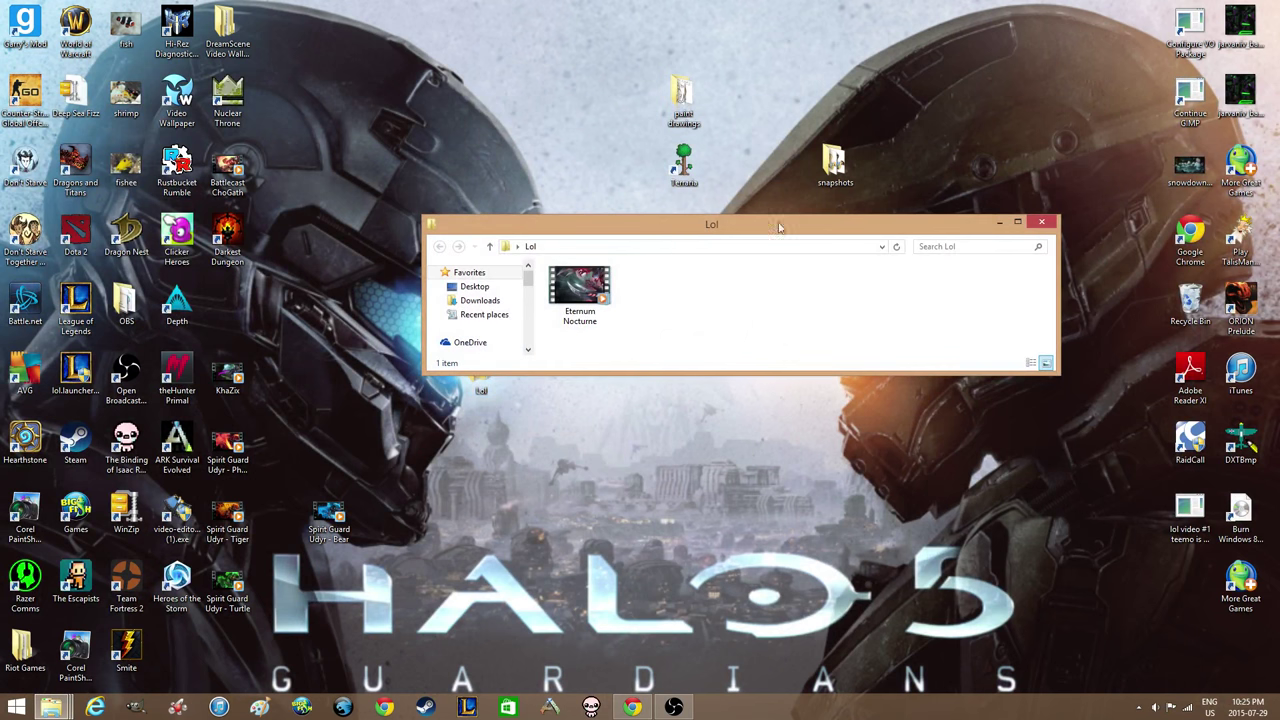
{"action": "left_click", "coordinate": [1042, 224]}
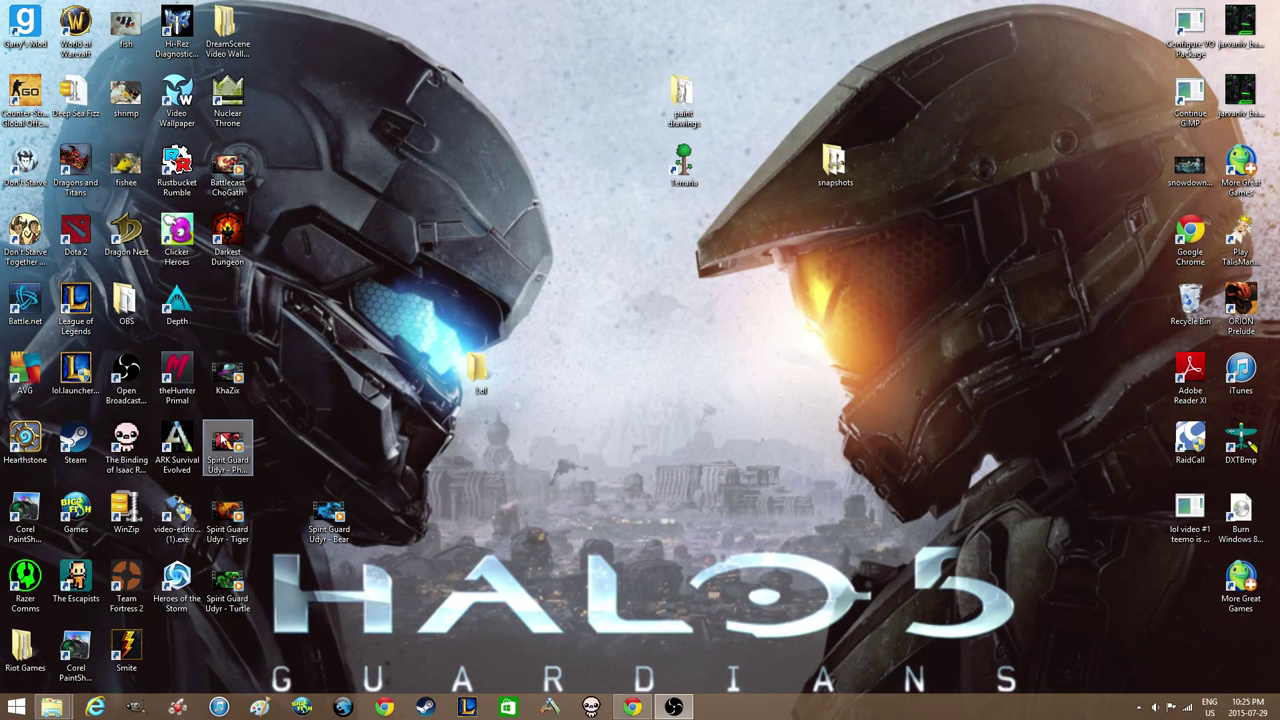
{"action": "left_click_drag", "start_coordinate": [329, 515], "coordinate": [479, 388]}
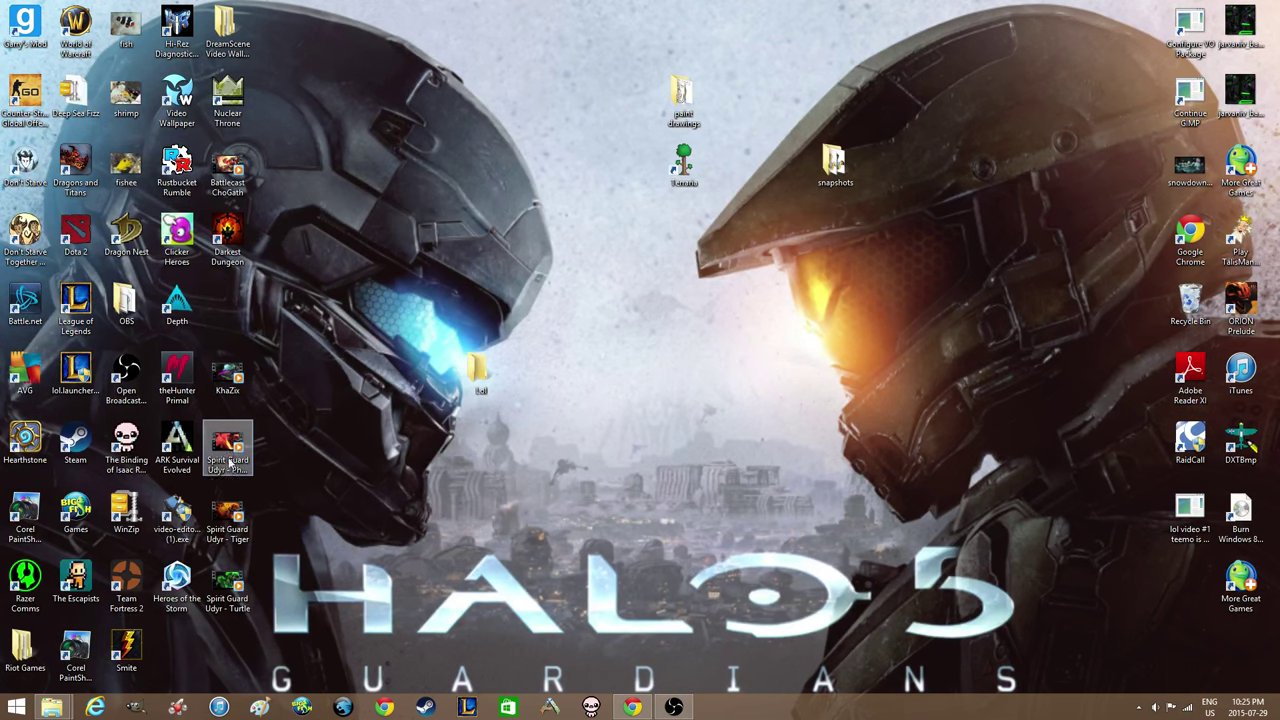
{"action": "left_click_drag", "start_coordinate": [217, 467], "coordinate": [480, 388]}
{"action": "left_click_drag", "start_coordinate": [230, 522], "coordinate": [478, 382]}
{"action": "left_click_drag", "start_coordinate": [228, 578], "coordinate": [478, 382]}
Place the KhaZix video beside Battlecast ChoGath on the desktop and check the Lol folder's contents.
{"action": "left_click_drag", "start_coordinate": [290, 185], "coordinate": [292, 180]}
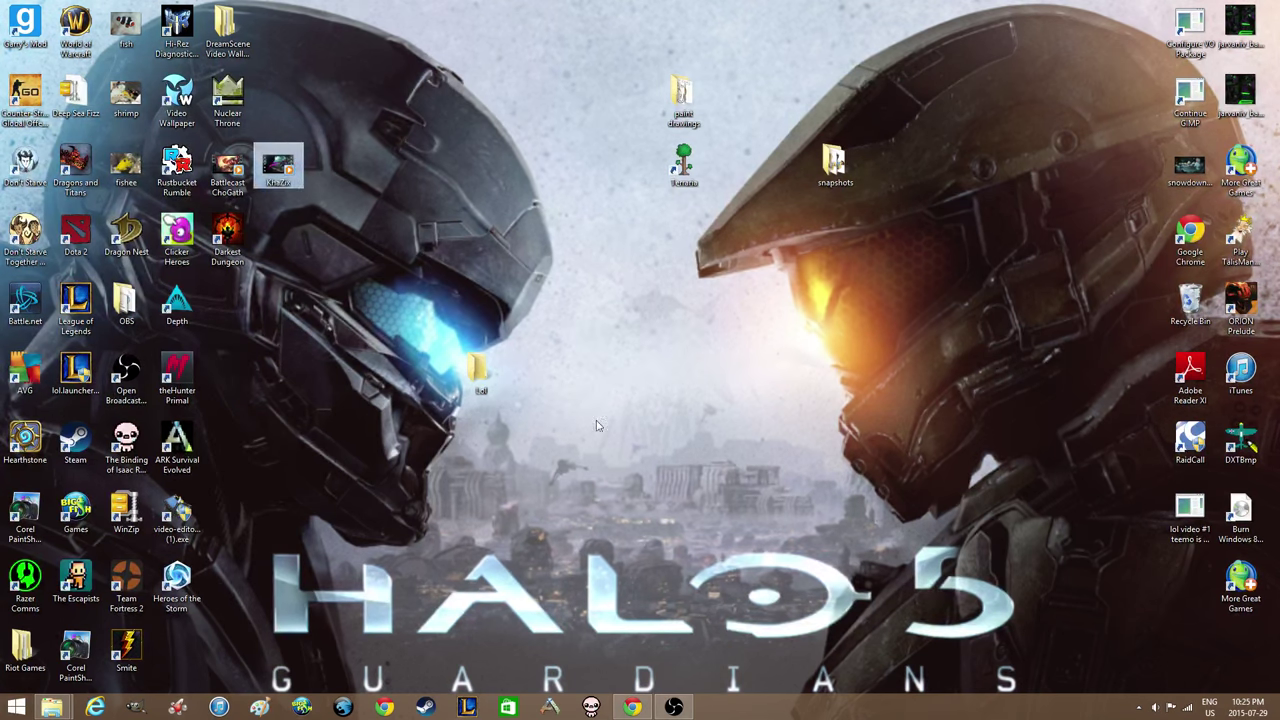
{"action": "double_click", "coordinate": [478, 374]}
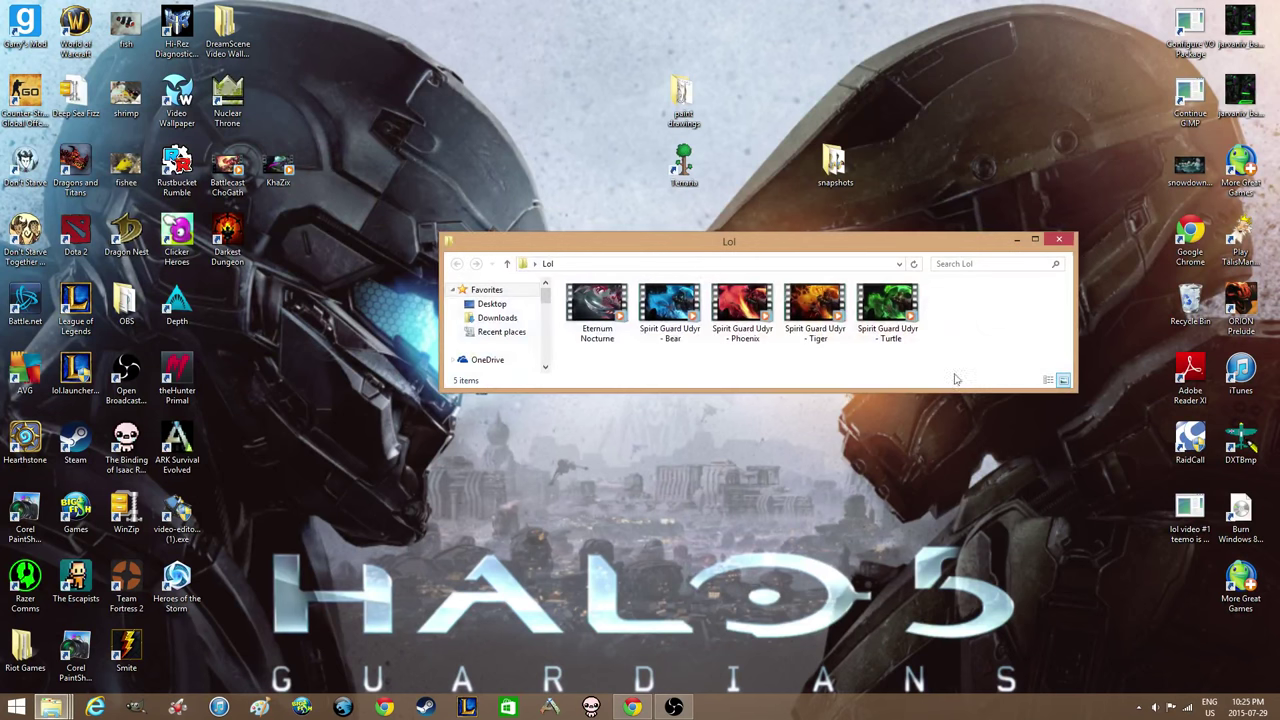
{"action": "left_click", "coordinate": [1016, 241]}
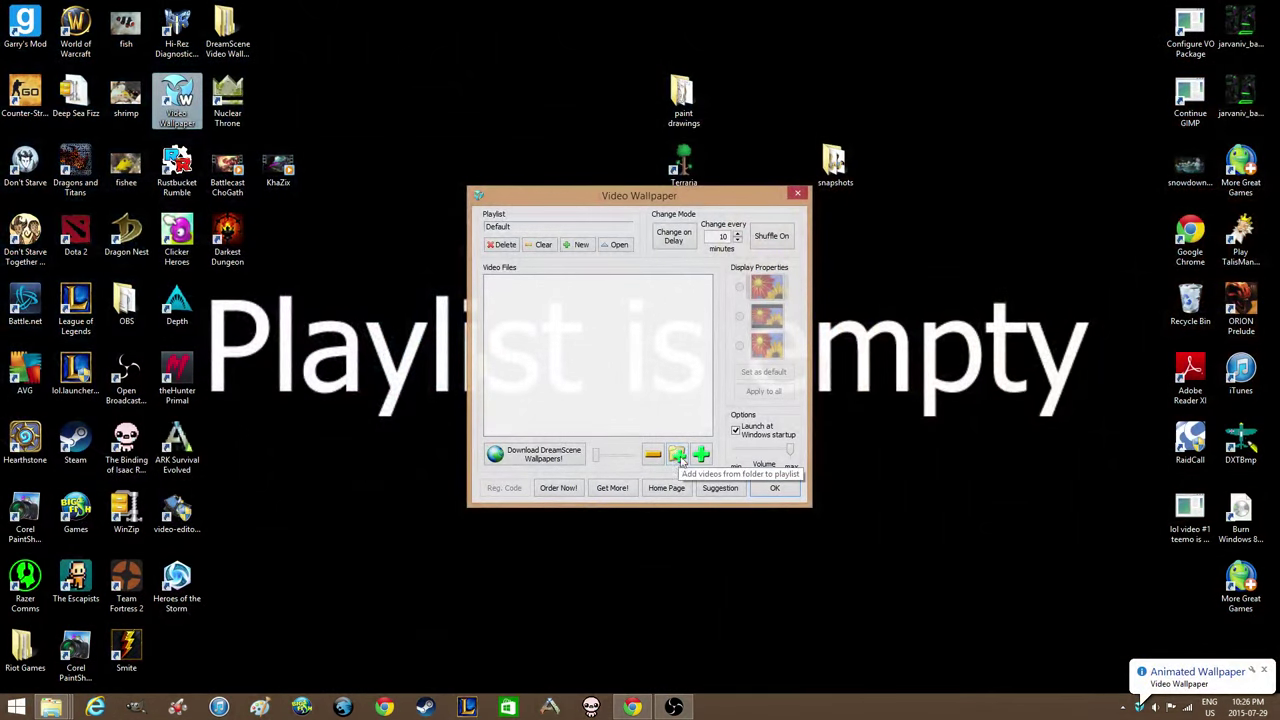
Add all videos from the desktop's Lol folder to the Default playlist in Video Wallpaper.
{"action": "left_click", "coordinate": [682, 456]}
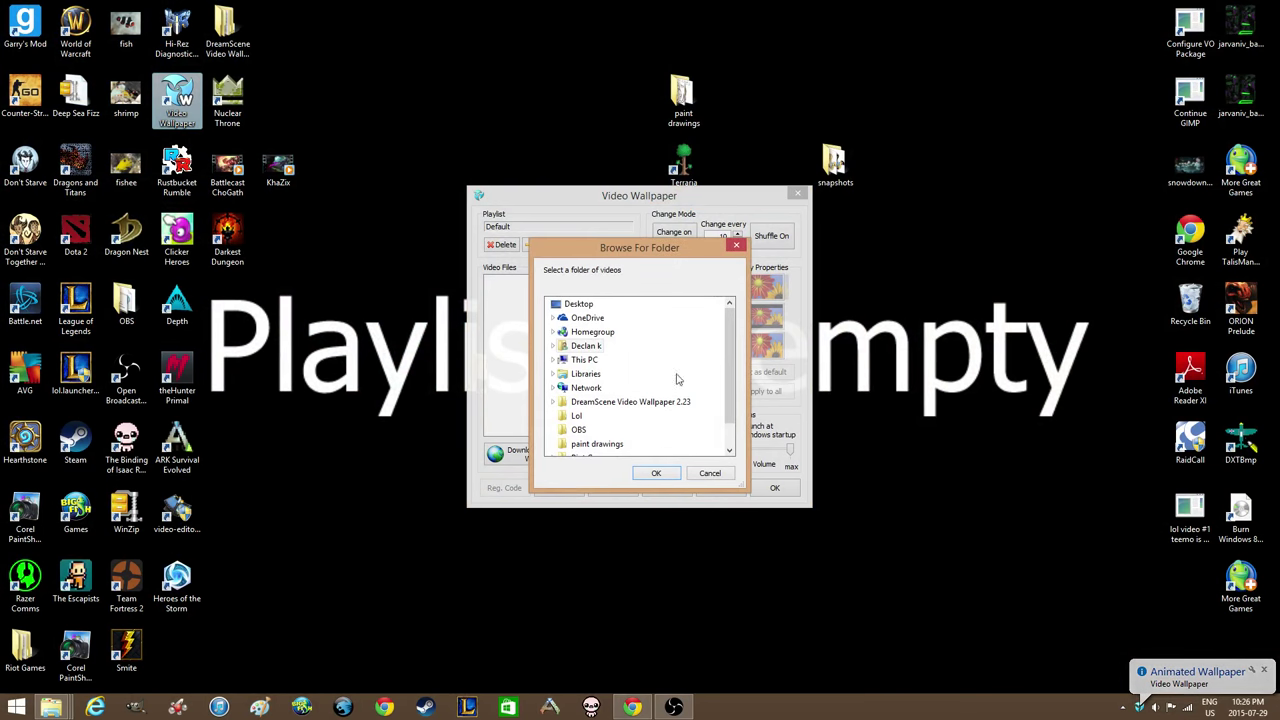
{"action": "scroll", "coordinate": [733, 370], "scroll_direction": "down", "scroll_amount": 1}
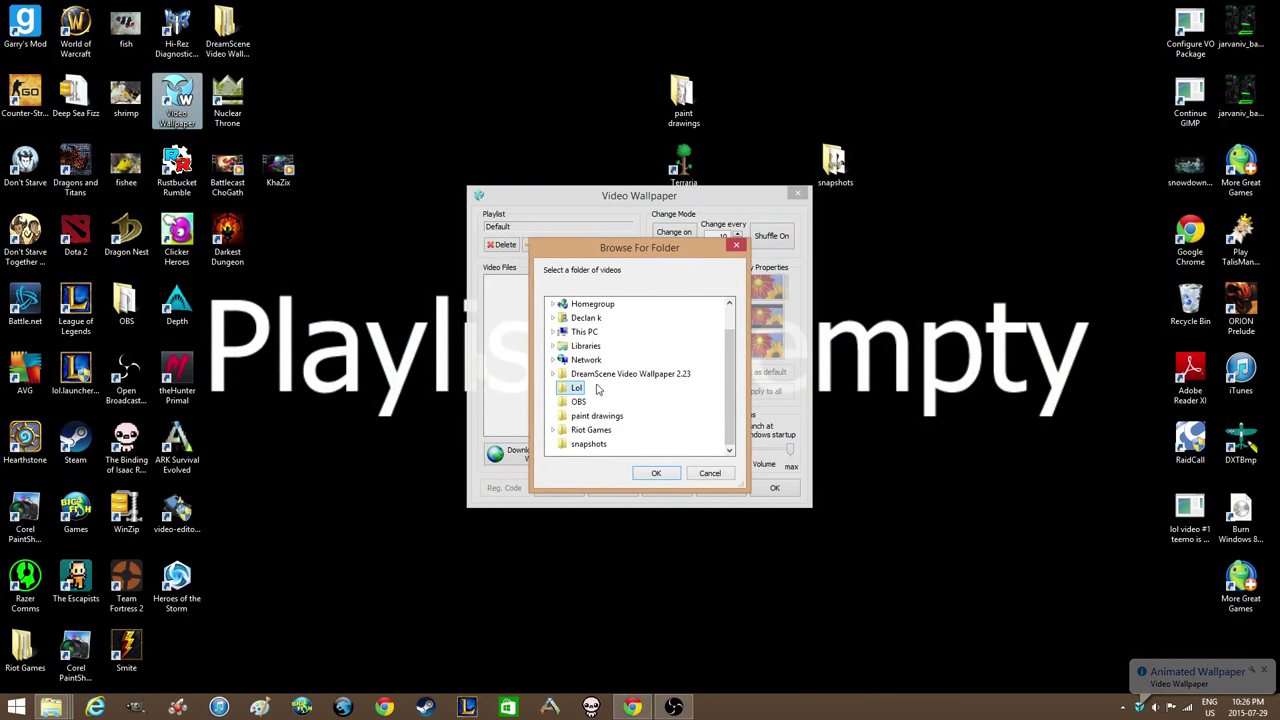
{"action": "left_click", "coordinate": [656, 474]}
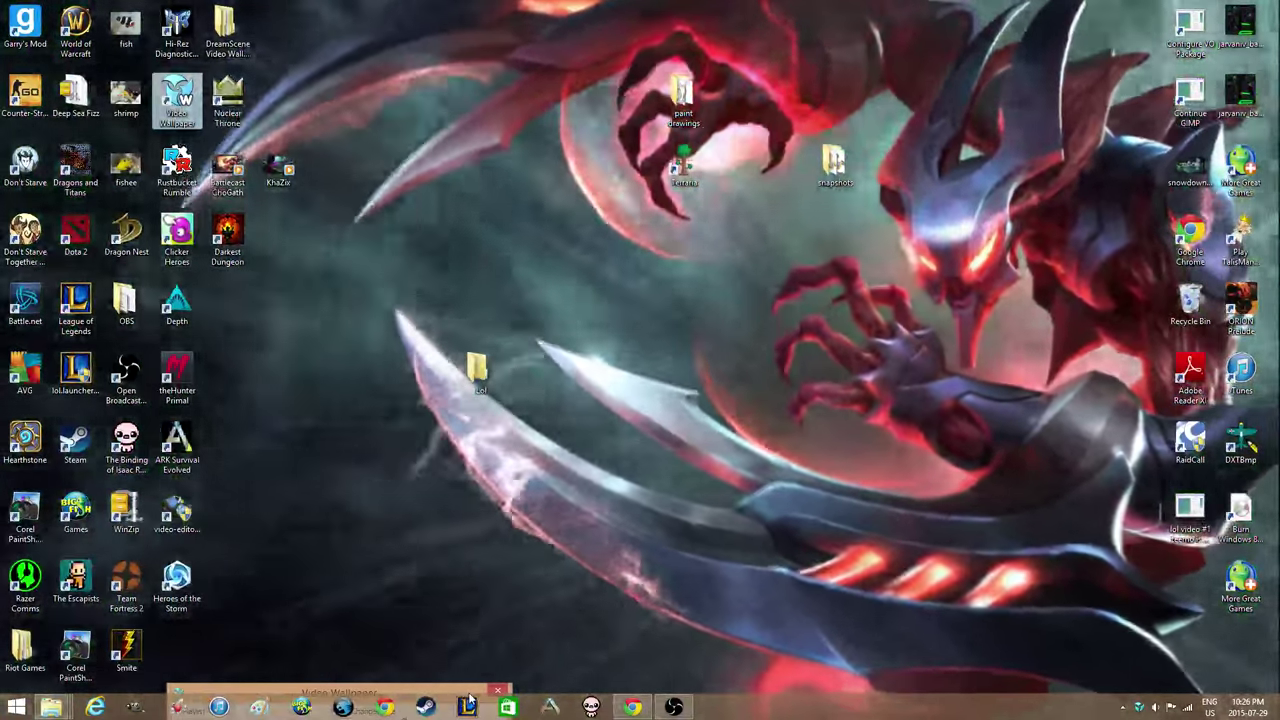
Shorten the playlist's change interval, accept the settings, and move the Lol folder below the Heroes of the Storm icon.
{"action": "left_click", "coordinate": [467, 706]}
{"action": "left_click_drag", "start_coordinate": [557, 279], "coordinate": [515, 271]}
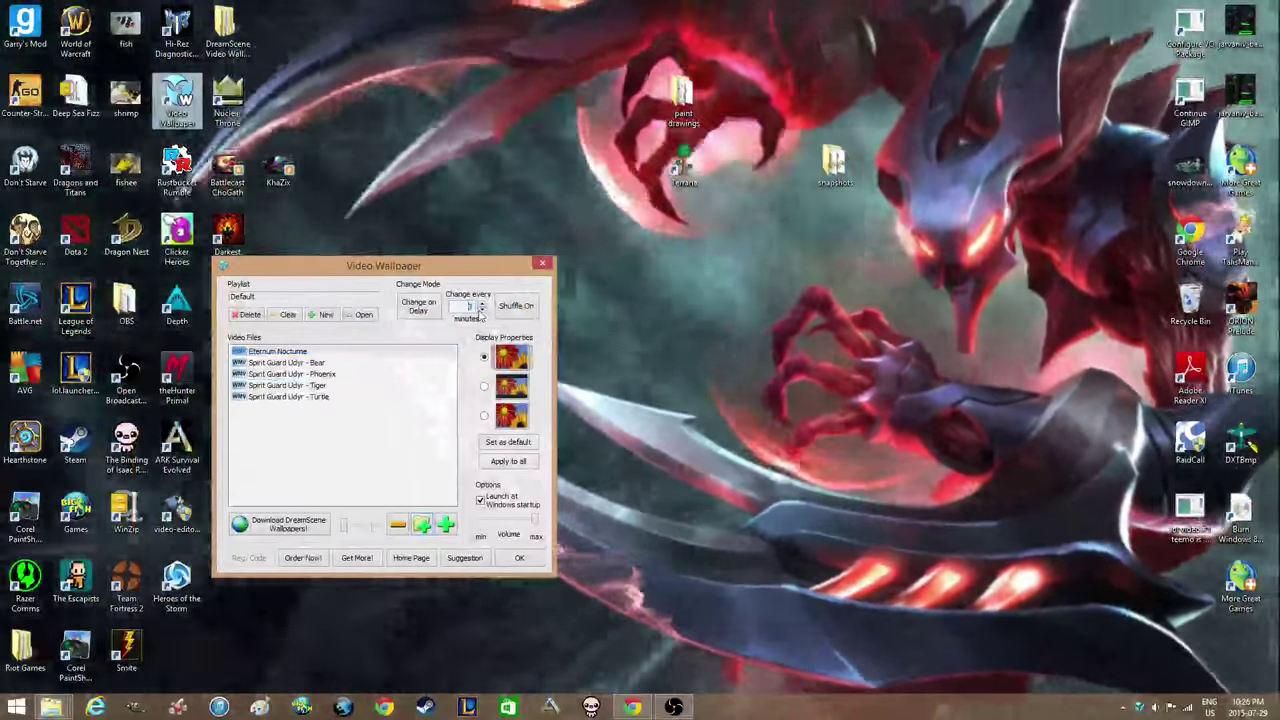
{"action": "left_click", "coordinate": [481, 310]}
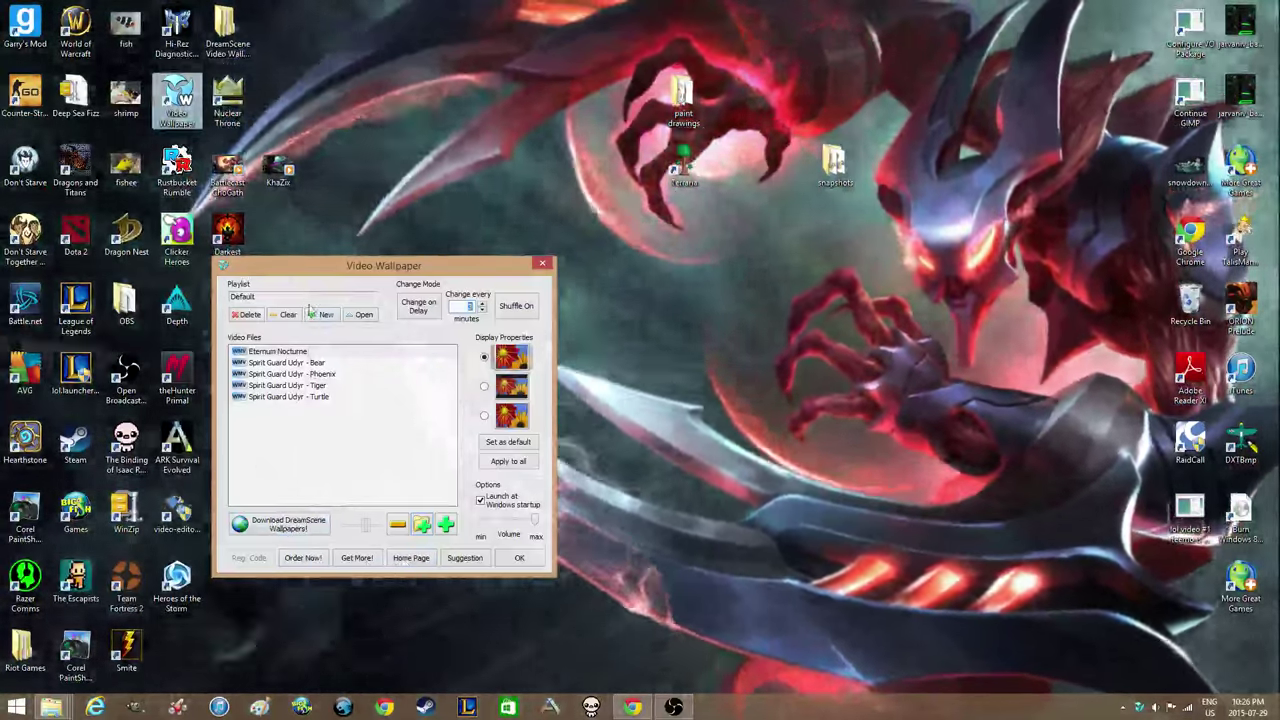
{"action": "left_click", "coordinate": [515, 561]}
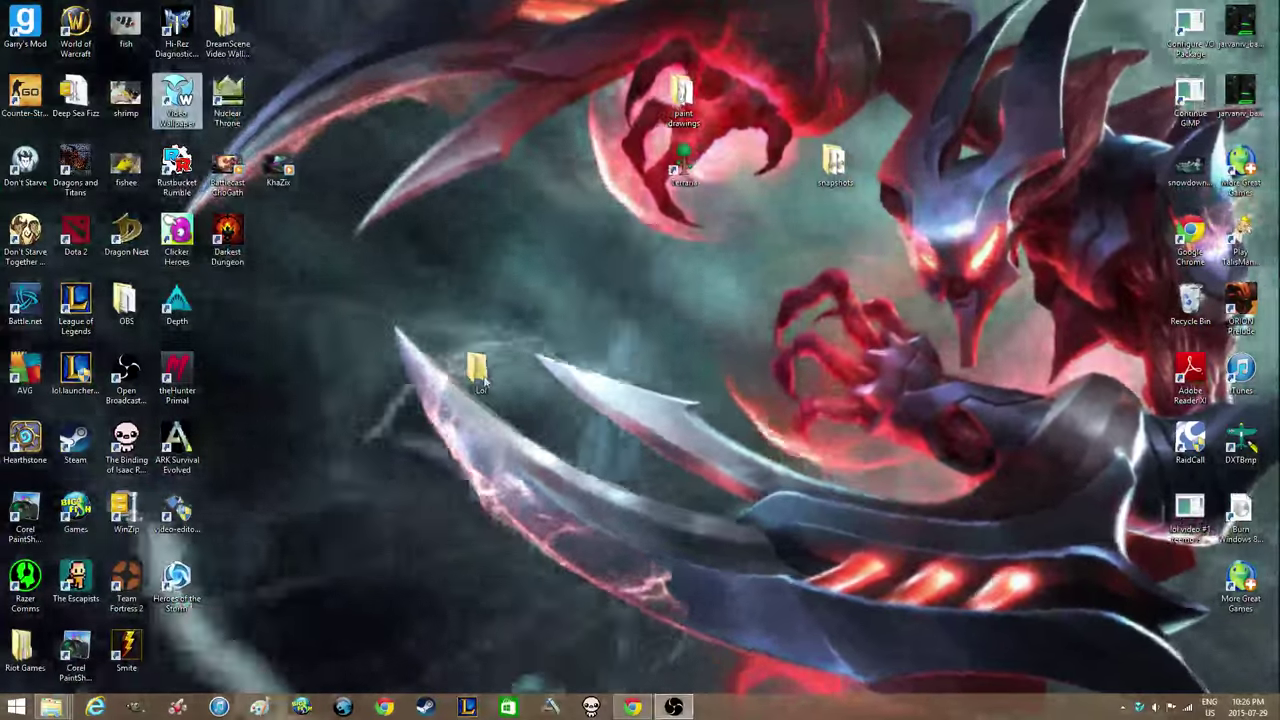
{"action": "left_click_drag", "start_coordinate": [483, 380], "coordinate": [180, 655]}
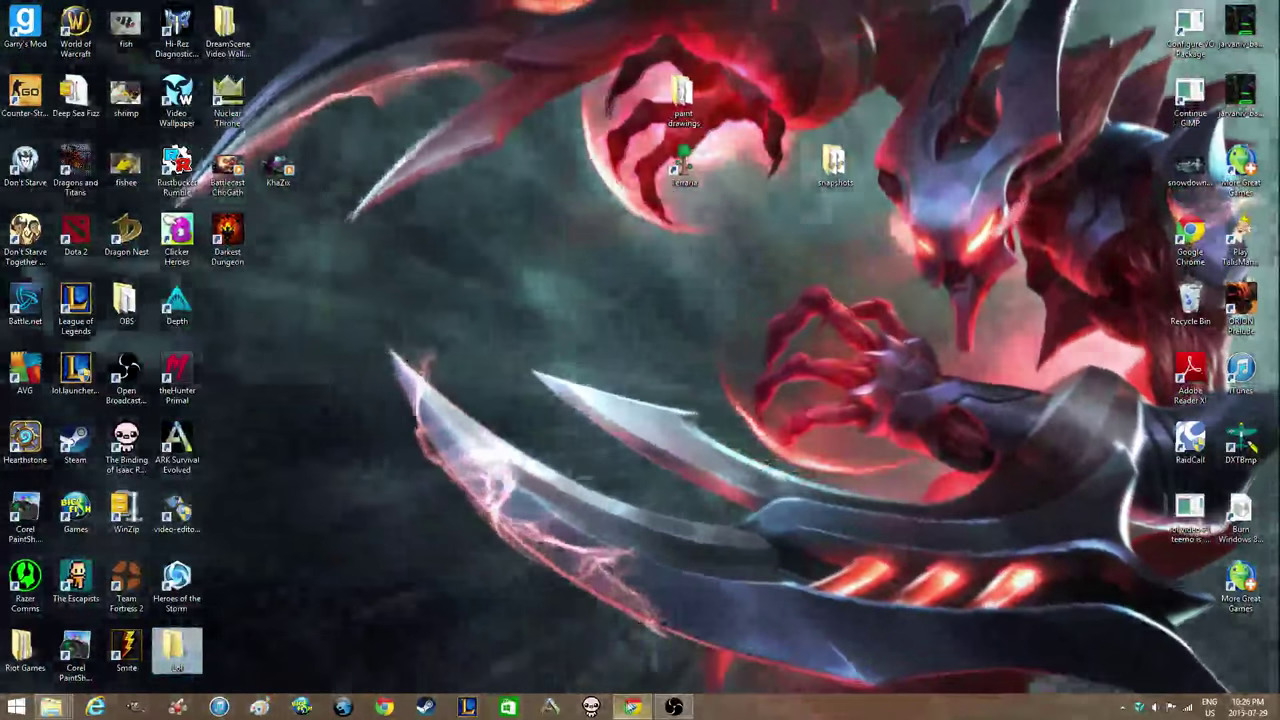
Switch to Chrome, view the MediaFire DreamScene download page and the Login screen animated wallpapers thread, and return to the desktop.
{"action": "key", "text": "alt+Tab"}
{"action": "left_click", "coordinate": [505, 8]}
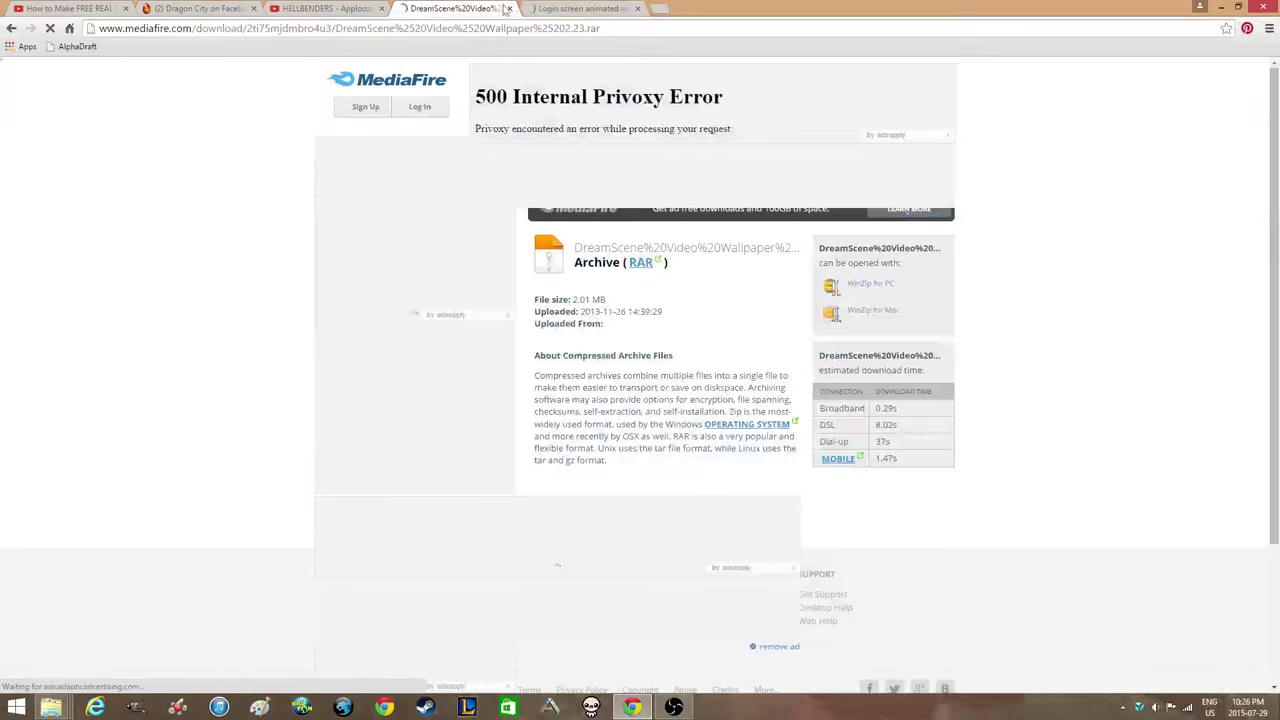
{"action": "left_click", "coordinate": [543, 7]}
{"action": "scroll", "coordinate": [770, 293], "scroll_direction": "up", "scroll_amount": 15}
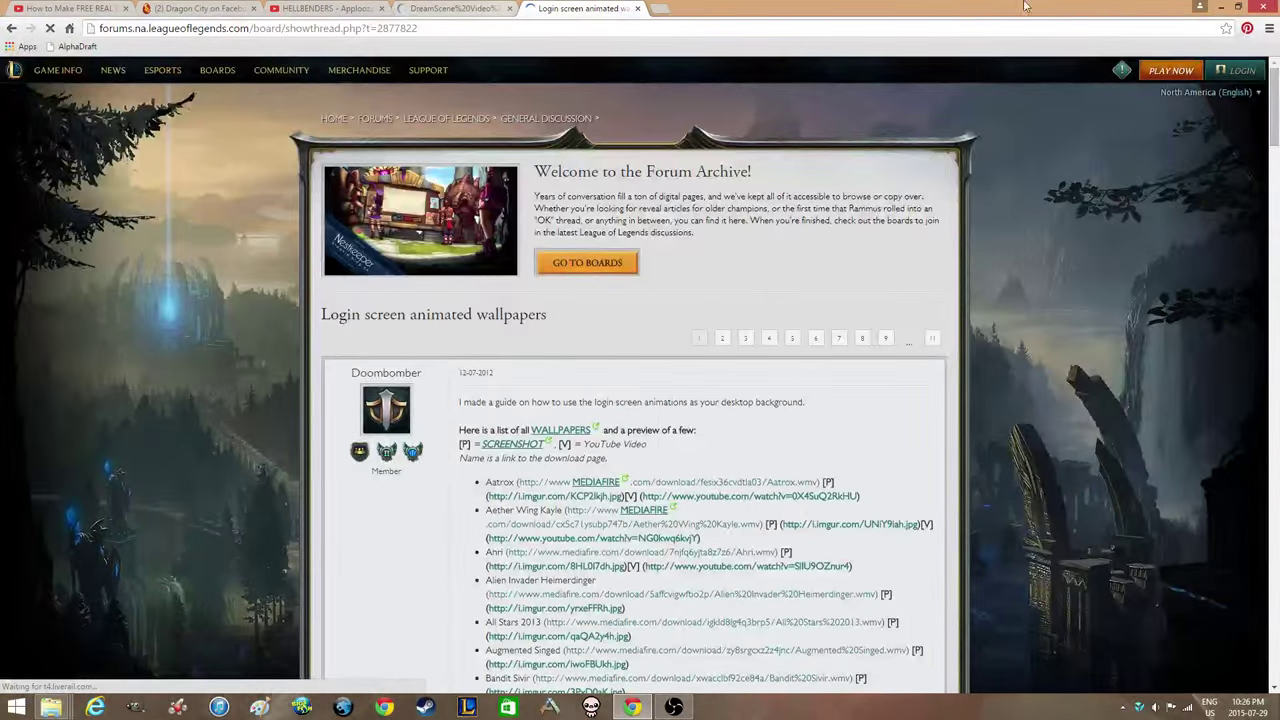
{"action": "left_click", "coordinate": [1226, 6]}
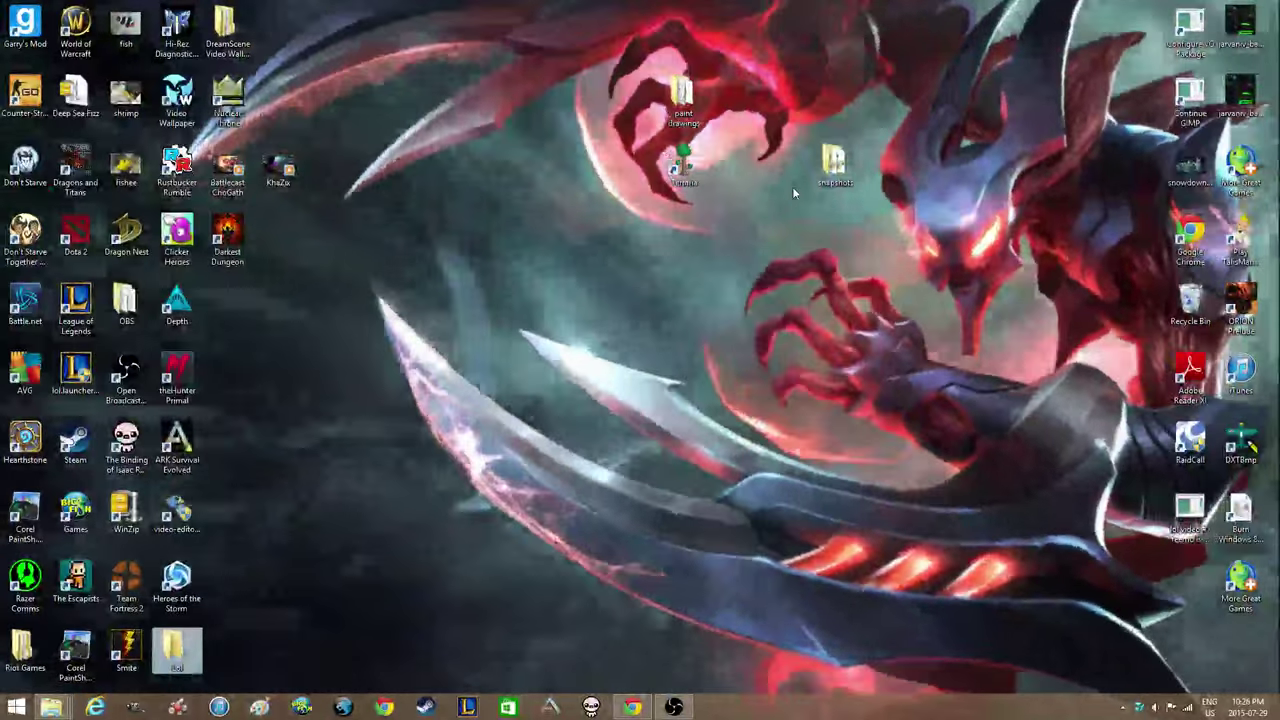